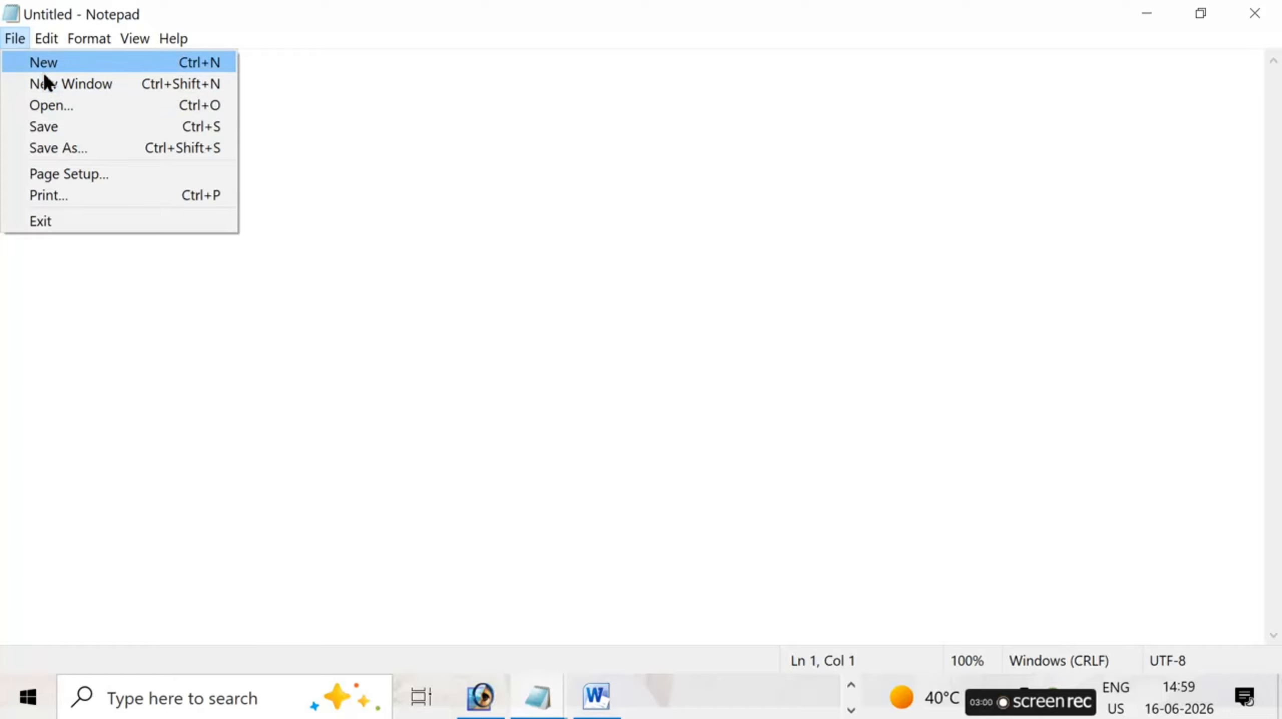
- Enter the word COMPUTER in the blank document, correcting the missing U
{"action": "left_click", "coordinate": [328, 121]}
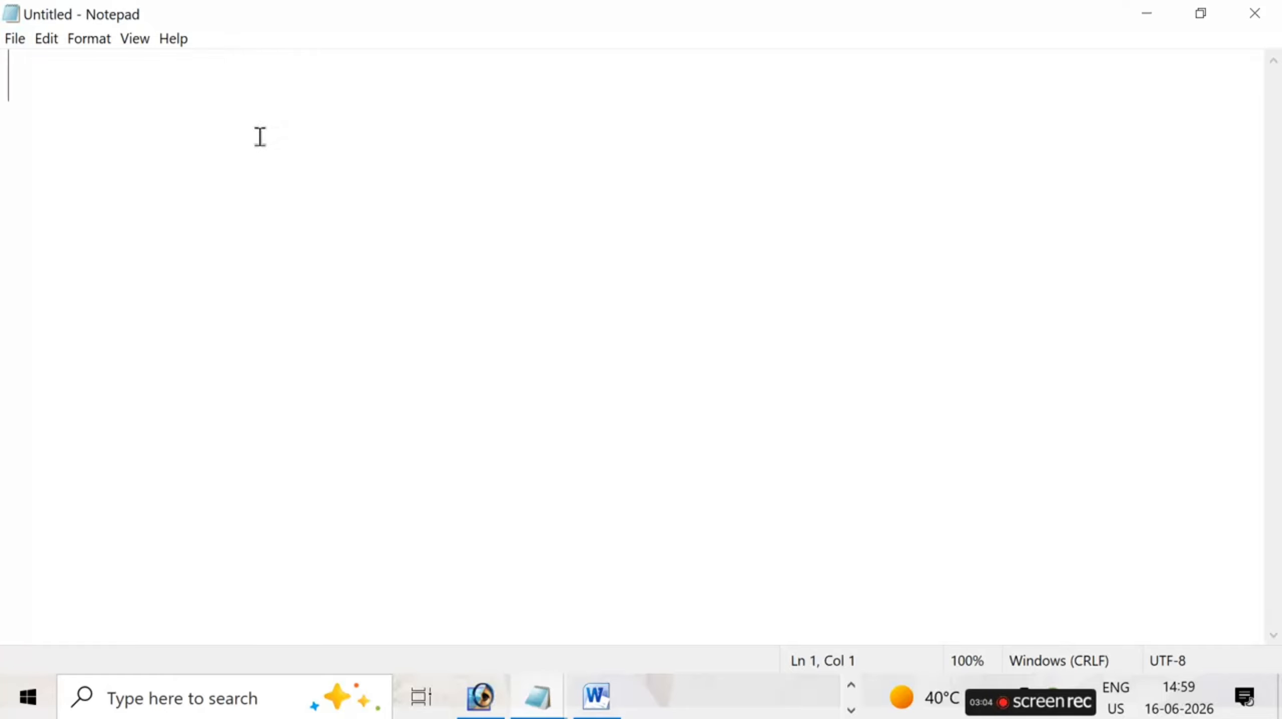
{"action": "type", "text": "COM"}
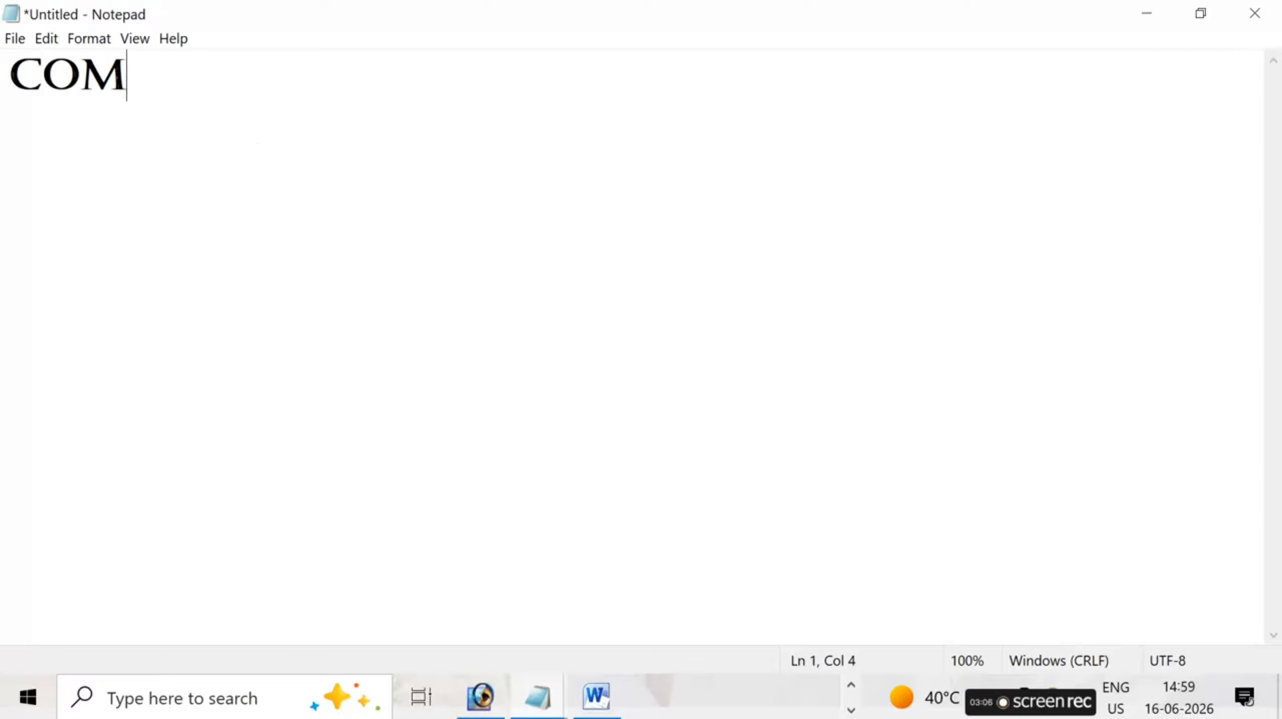
{"action": "type", "text": "PTER"}
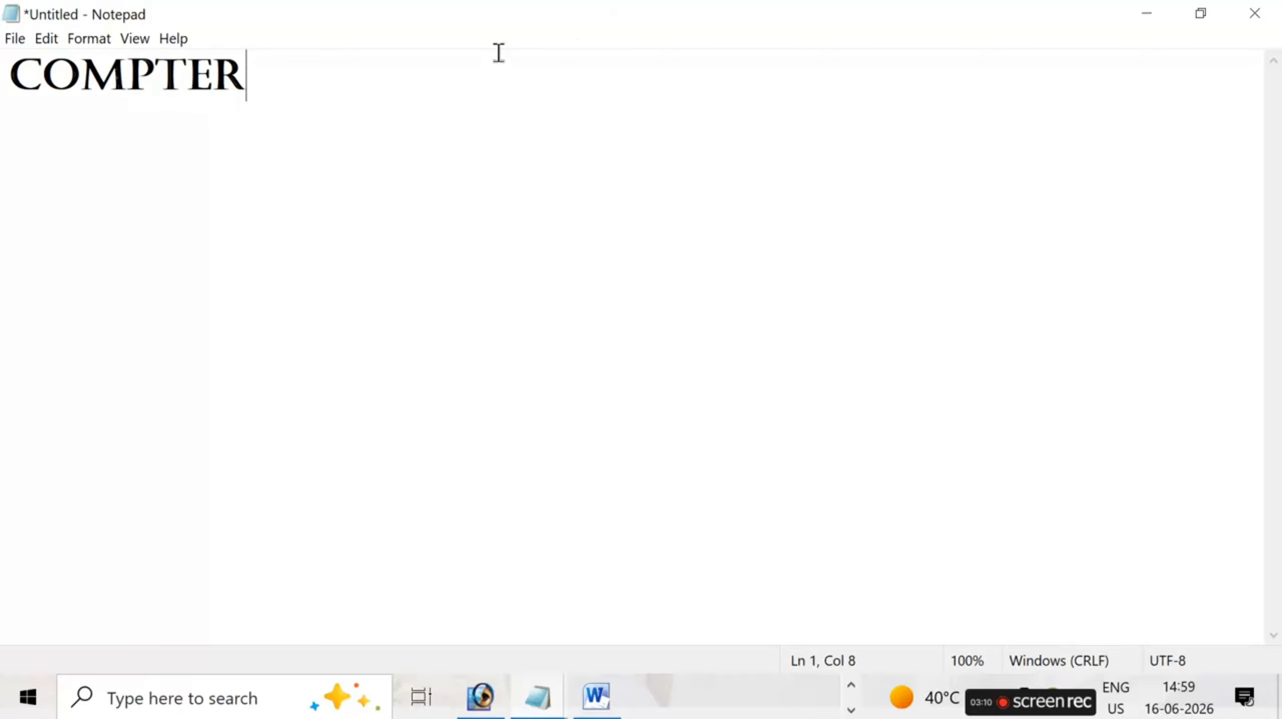
{"action": "key", "text": "BackSpace"}
{"action": "key", "text": "BackSpace"}
{"action": "key", "text": "BackSpace"}
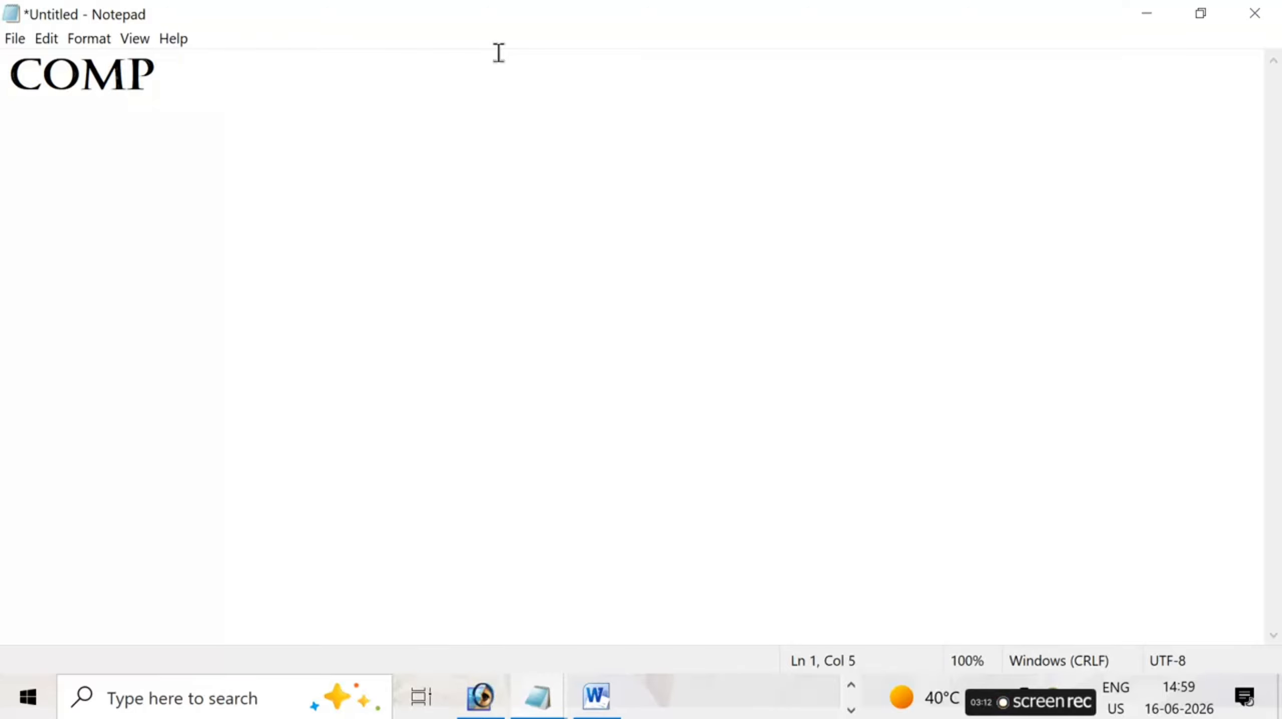
{"action": "type", "text": "UTER"}
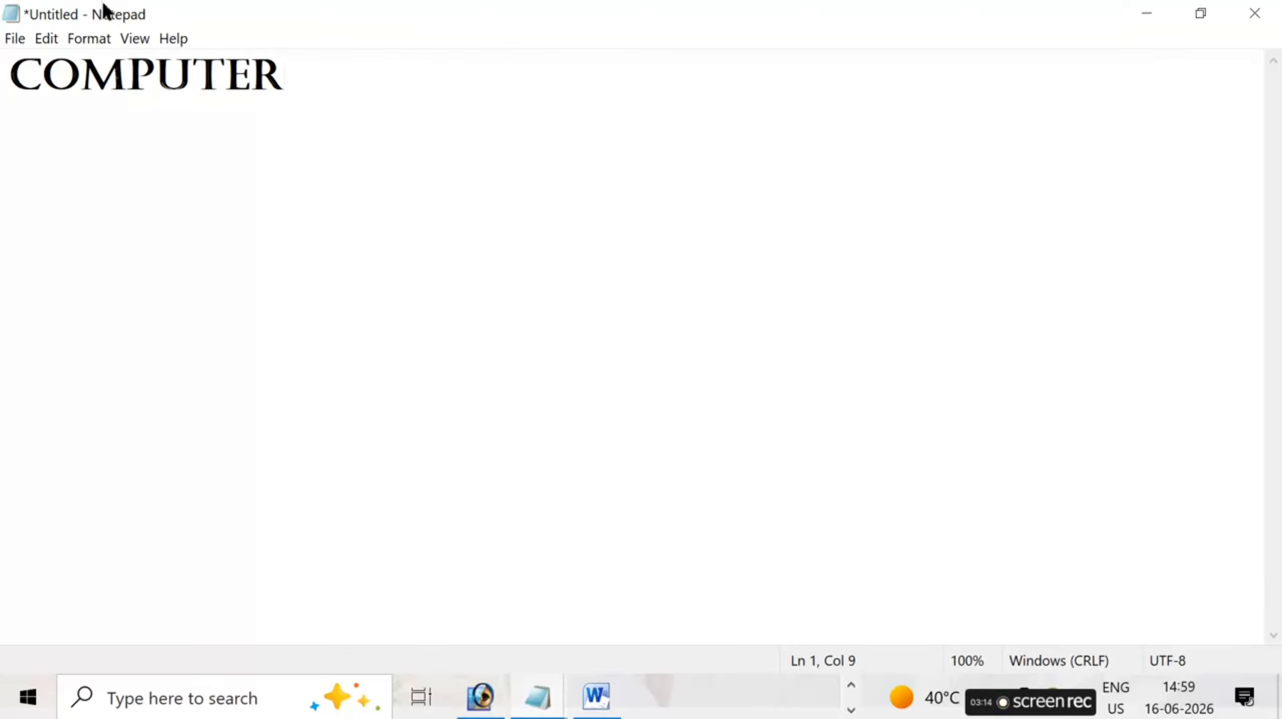
- Start a new document and discard the unsaved changes to the current one
{"action": "left_click", "coordinate": [13, 38]}
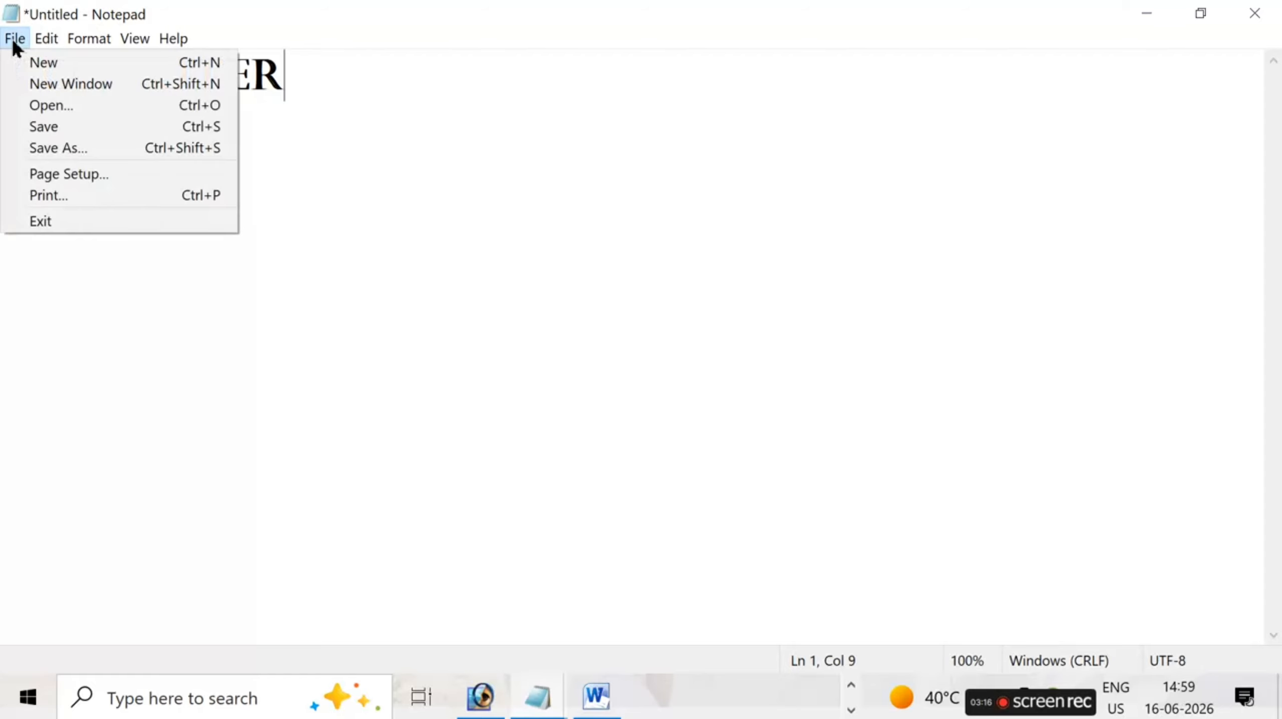
{"action": "left_click", "coordinate": [86, 64]}
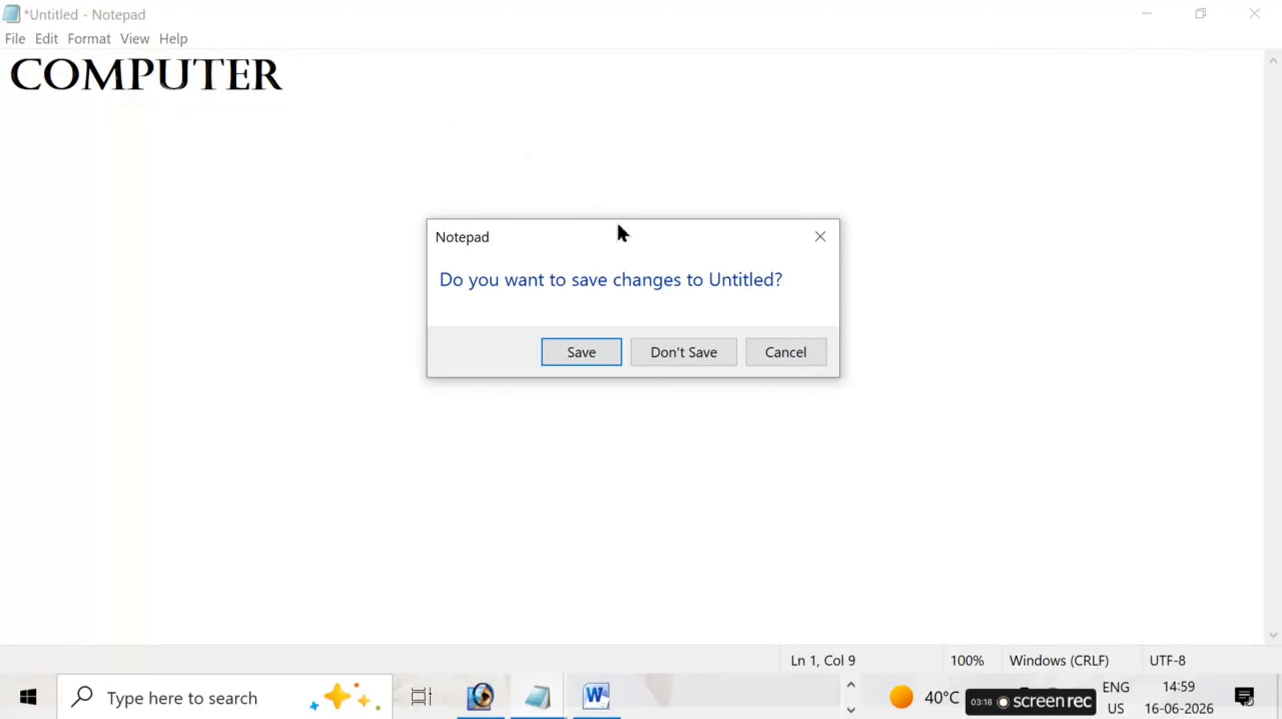
{"action": "left_click_drag", "start_coordinate": [604, 233], "coordinate": [641, 238]}
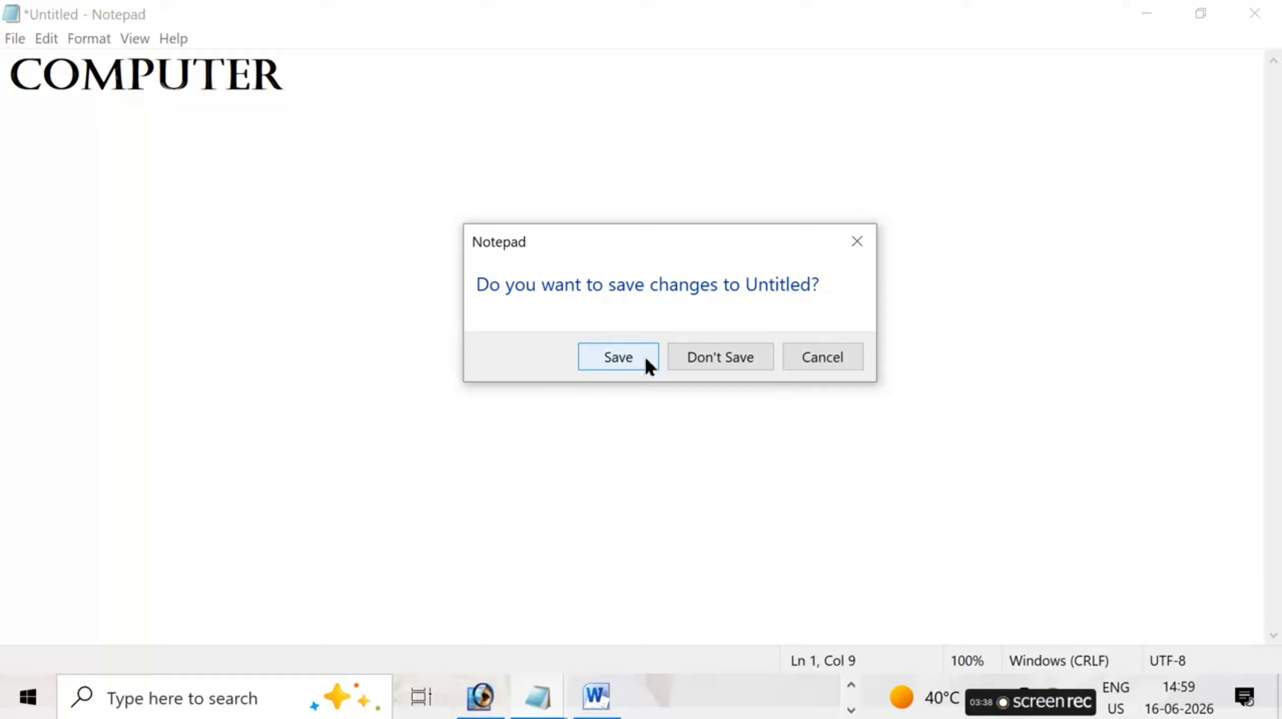
{"action": "left_click", "coordinate": [735, 357]}
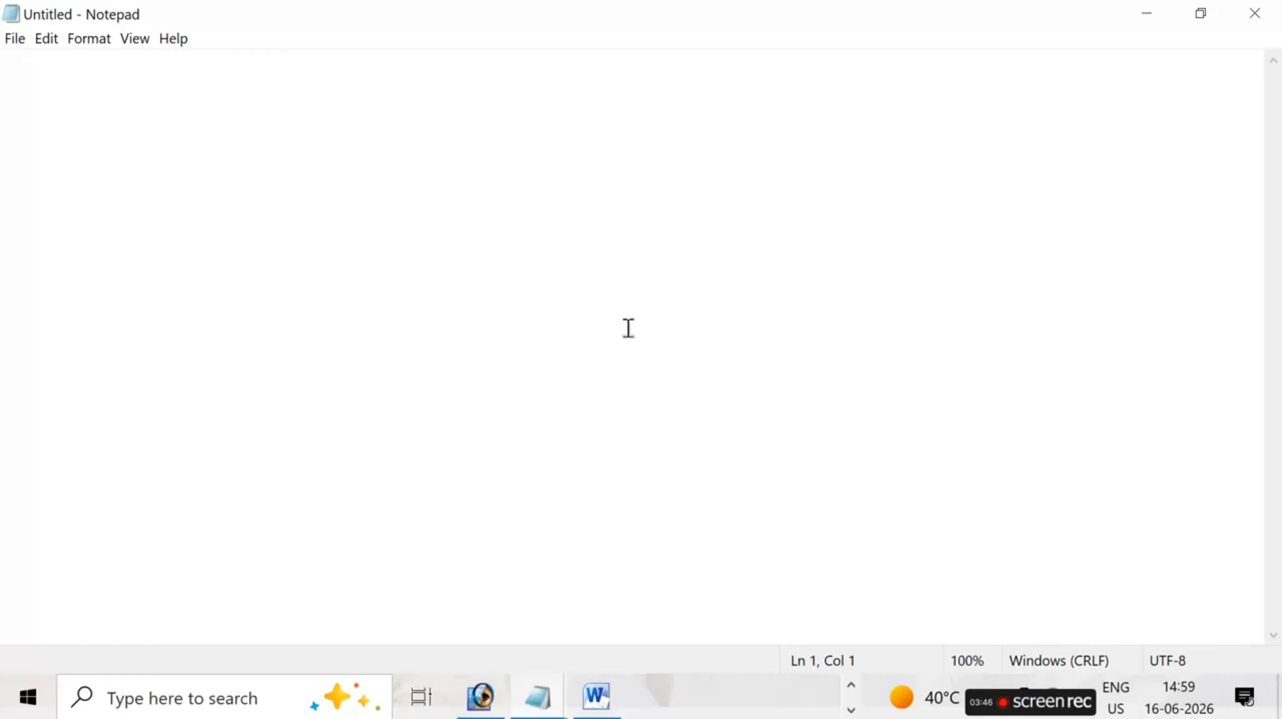
- Write COMPUTER on the first line of the empty document
{"action": "left_click", "coordinate": [47, 40]}
{"action": "mouse_move", "coordinate": [23, 38]}
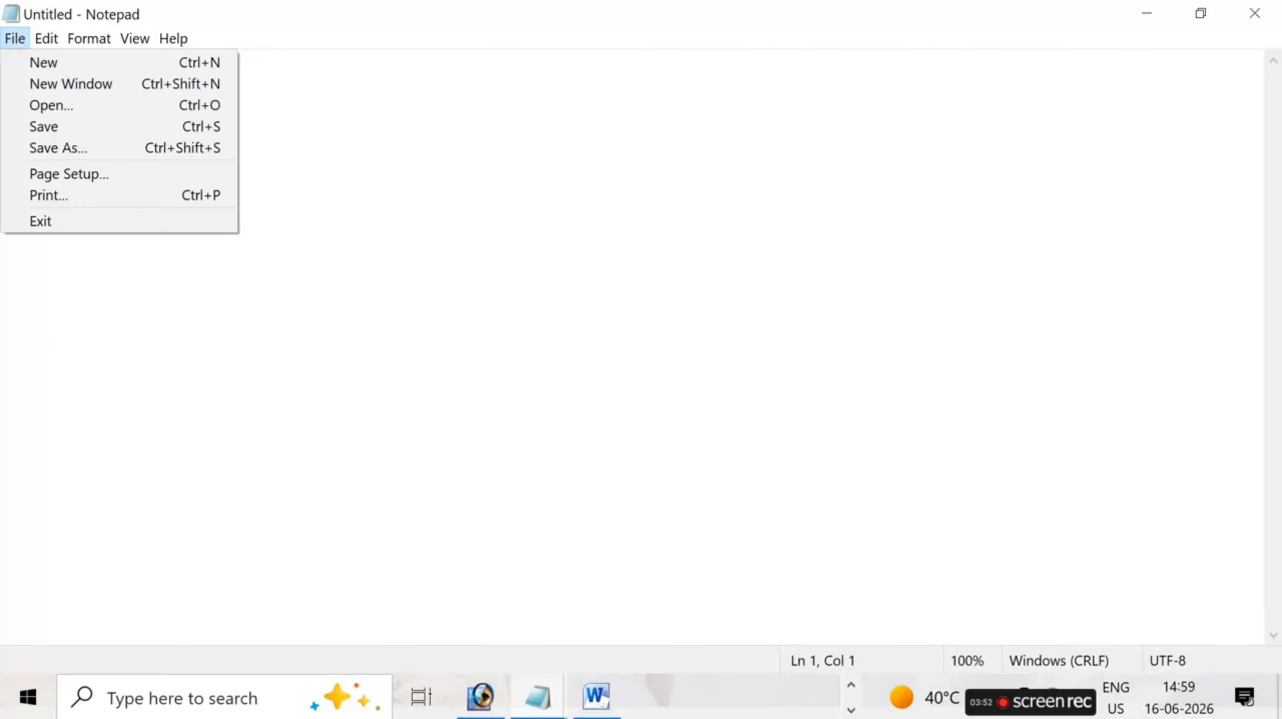
{"action": "left_click", "coordinate": [632, 293]}
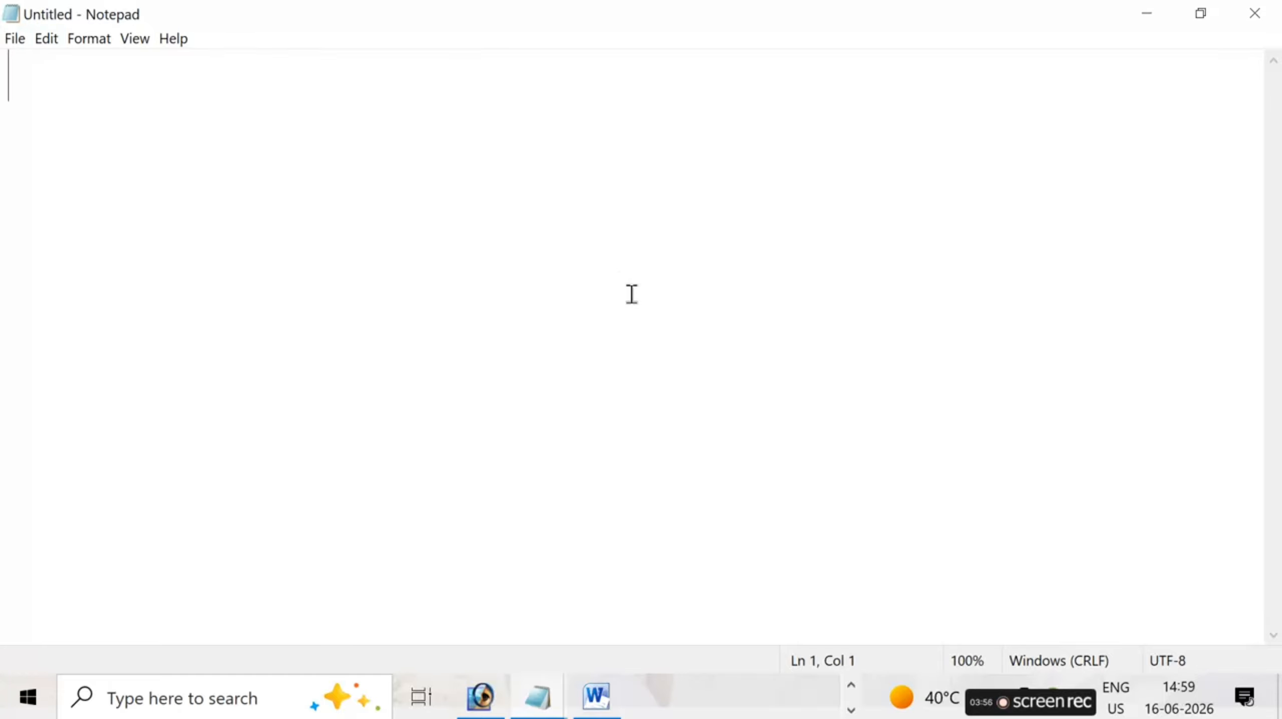
{"action": "type", "text": "C"}
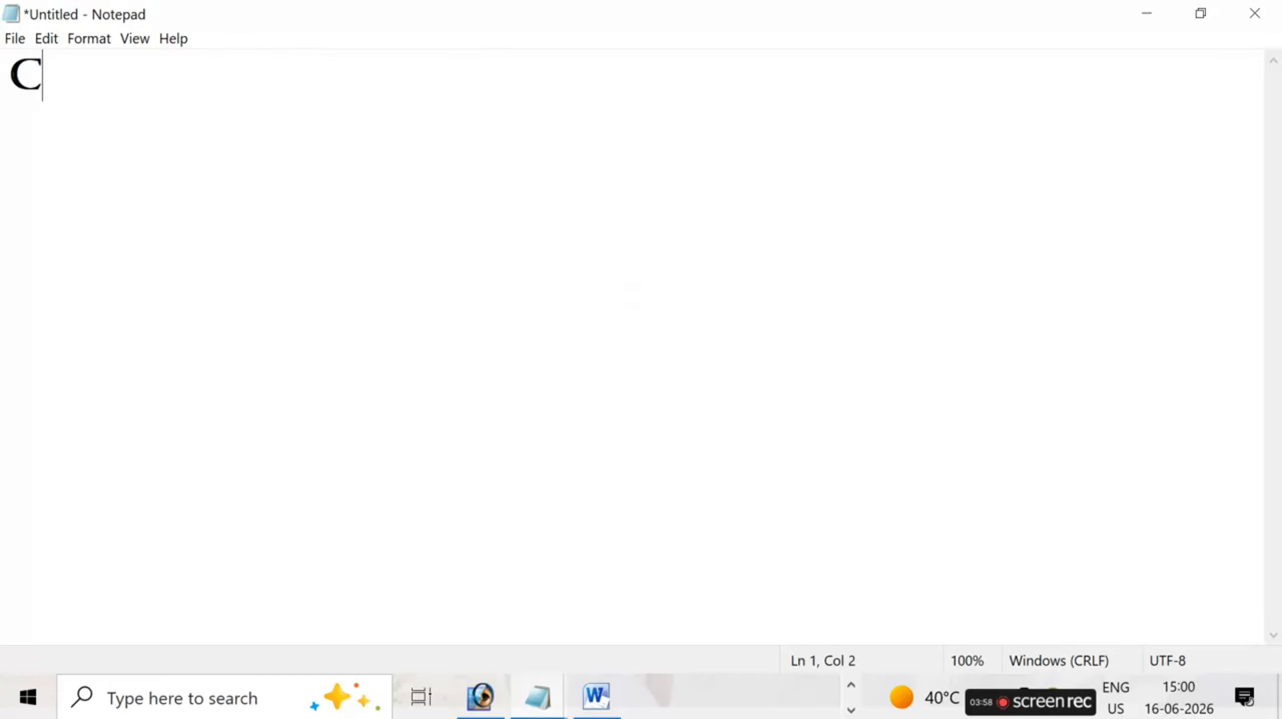
{"action": "type", "text": "OMPU"}
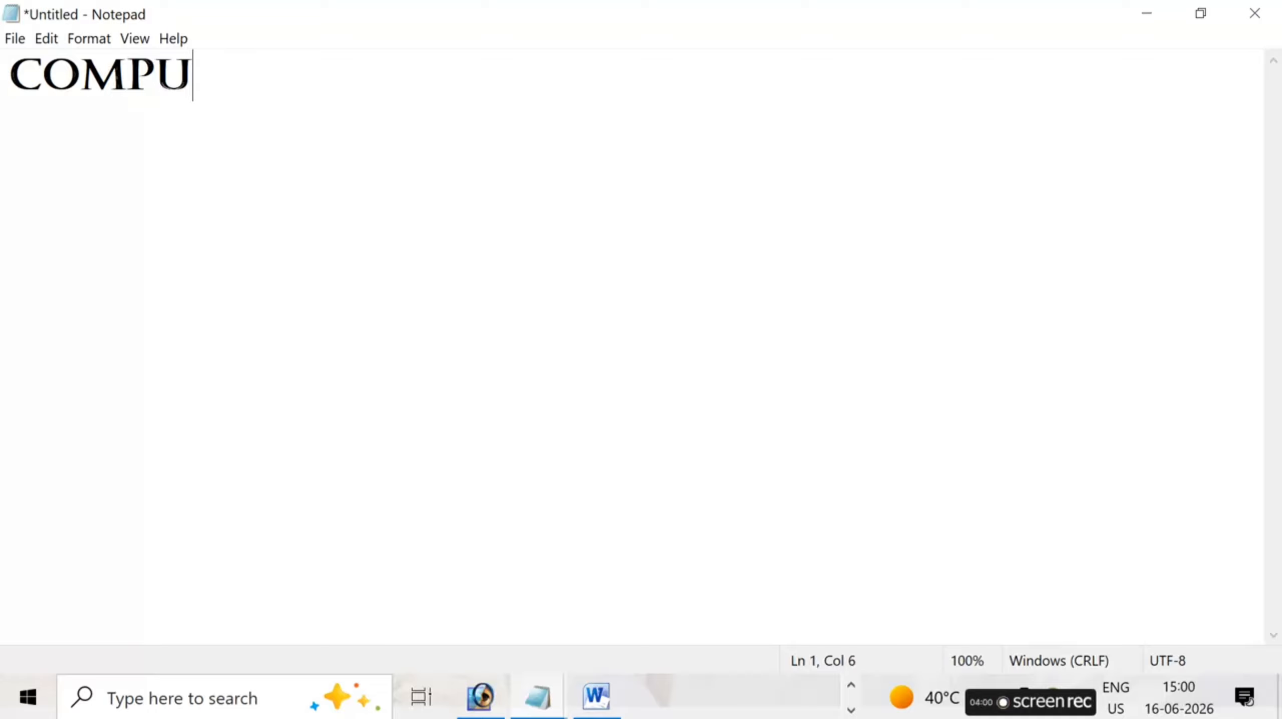
{"action": "type", "text": "TER"}
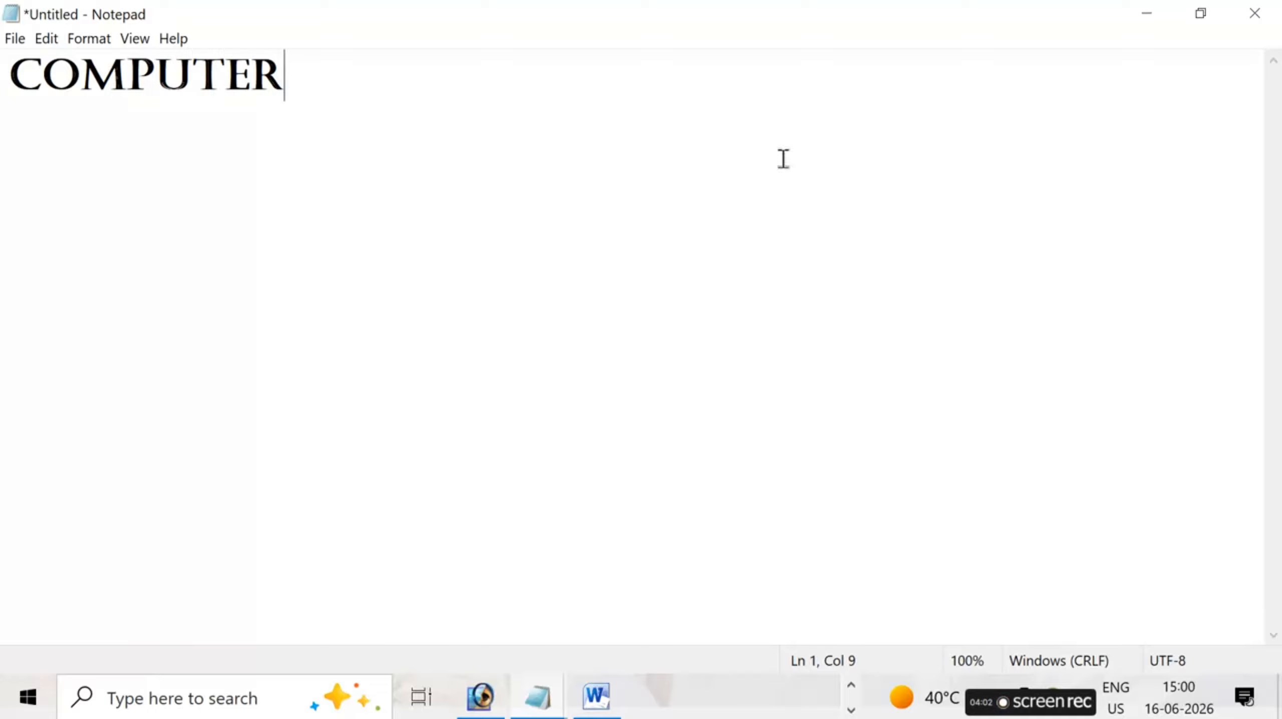
- Open a new window beside the COMPUTER document and write INSTITUTE in it
{"action": "left_click", "coordinate": [43, 42]}
{"action": "left_click", "coordinate": [24, 61]}
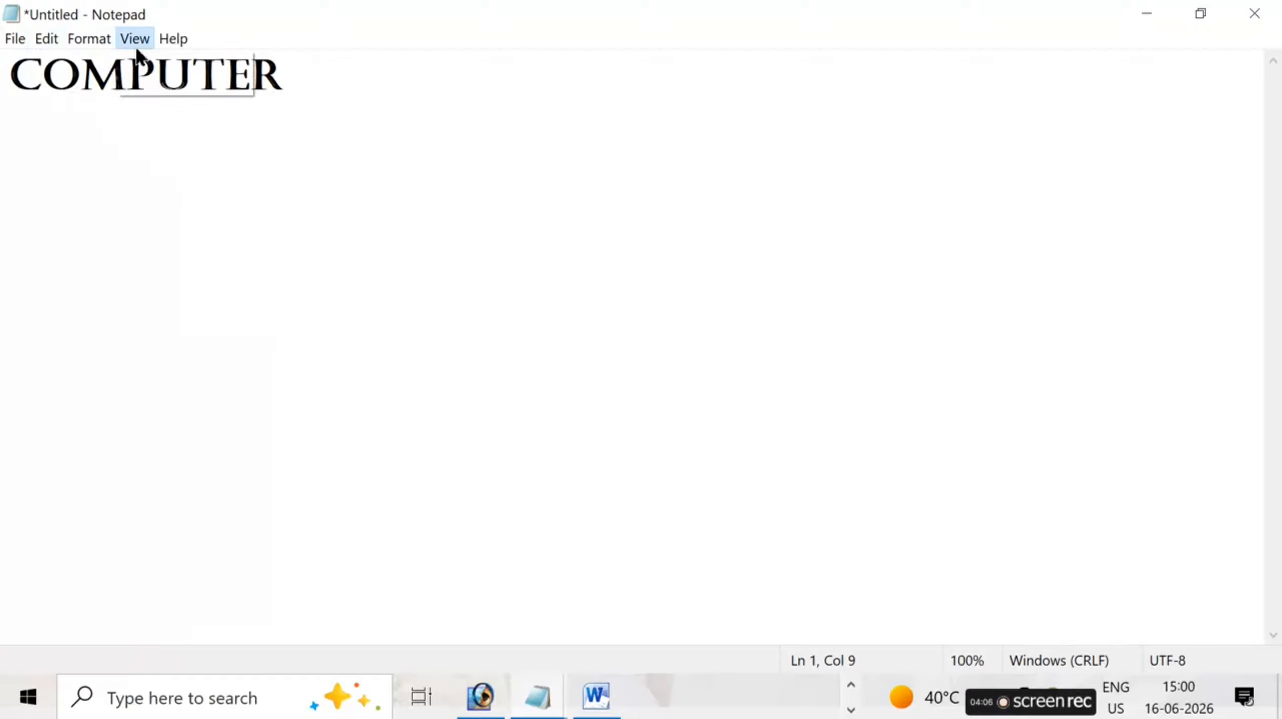
{"action": "left_click", "coordinate": [15, 38]}
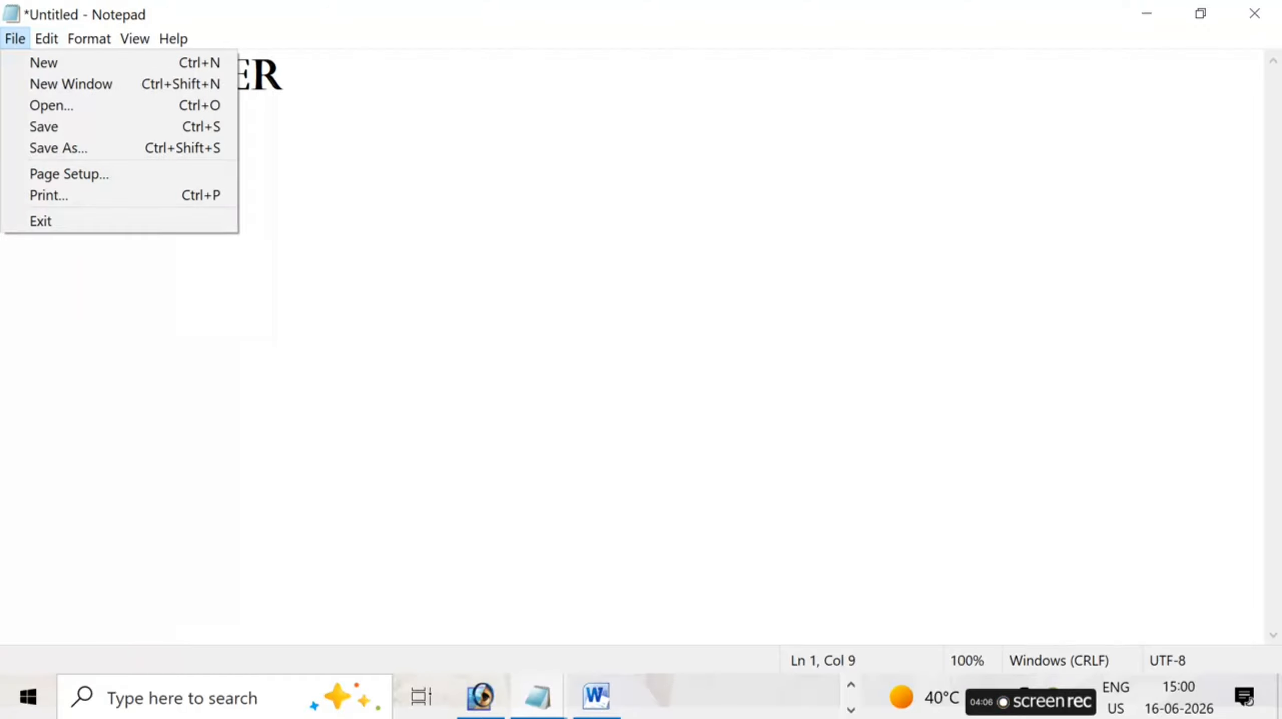
{"action": "left_click", "coordinate": [109, 82]}
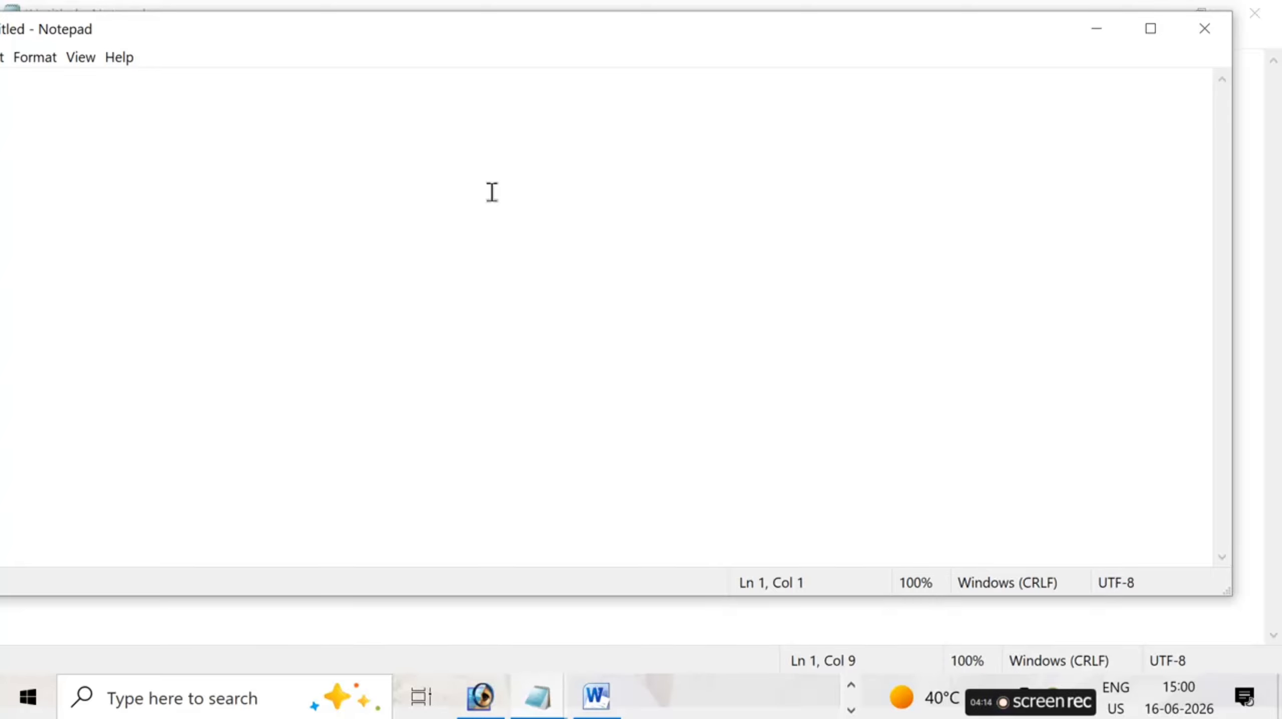
{"action": "type", "text": "INSTI"}
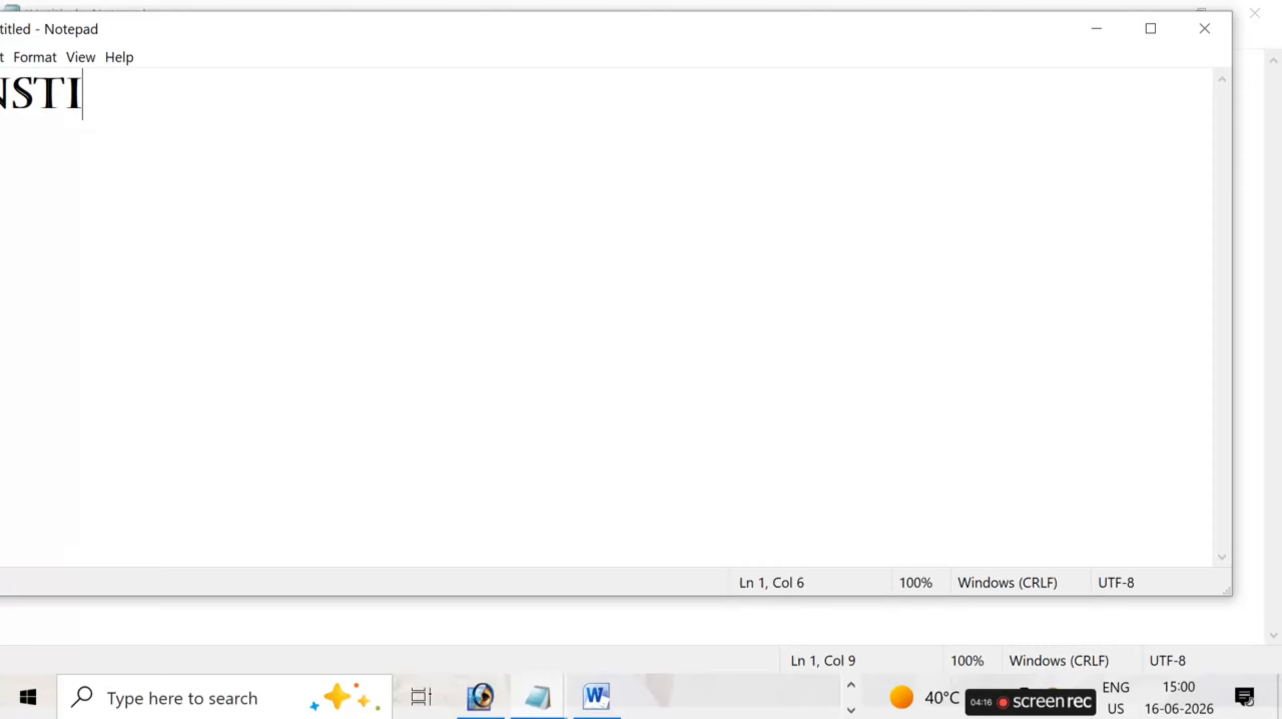
{"action": "type", "text": "TUTE"}
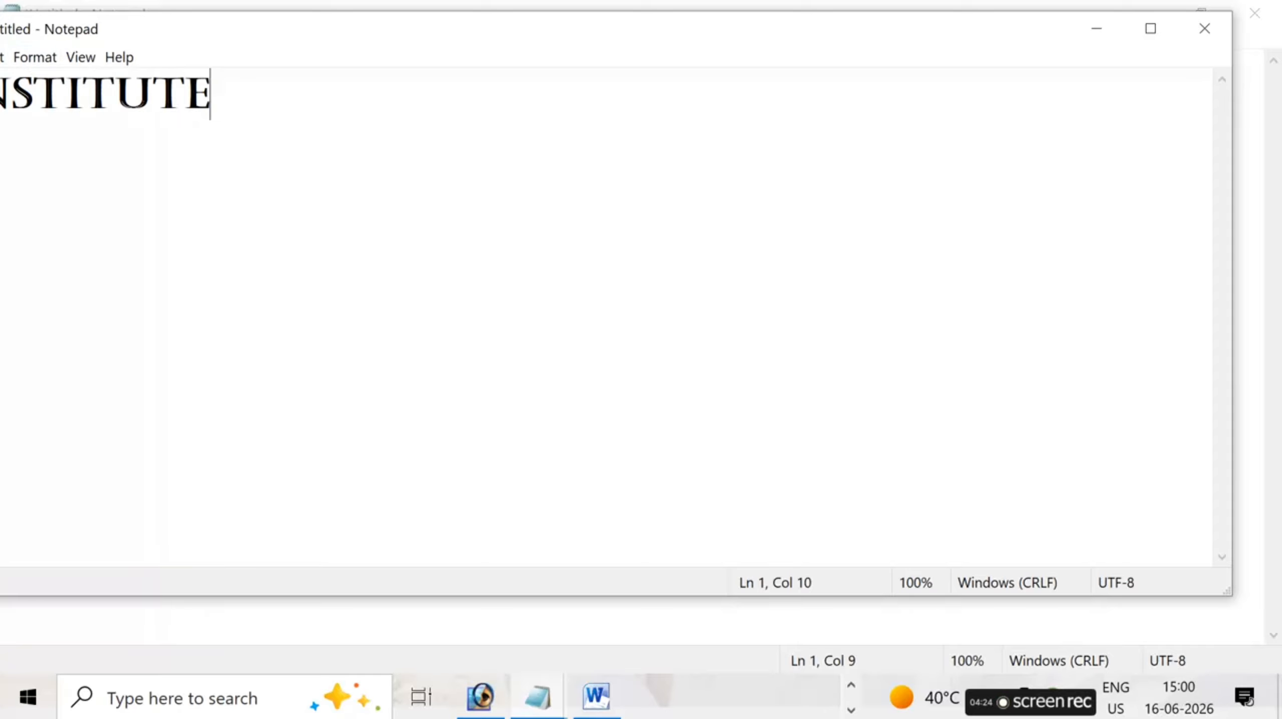
- Move the INSTITUTE window aside, open another new window from it and write VK CLASSES there
{"action": "left_click", "coordinate": [33, 57]}
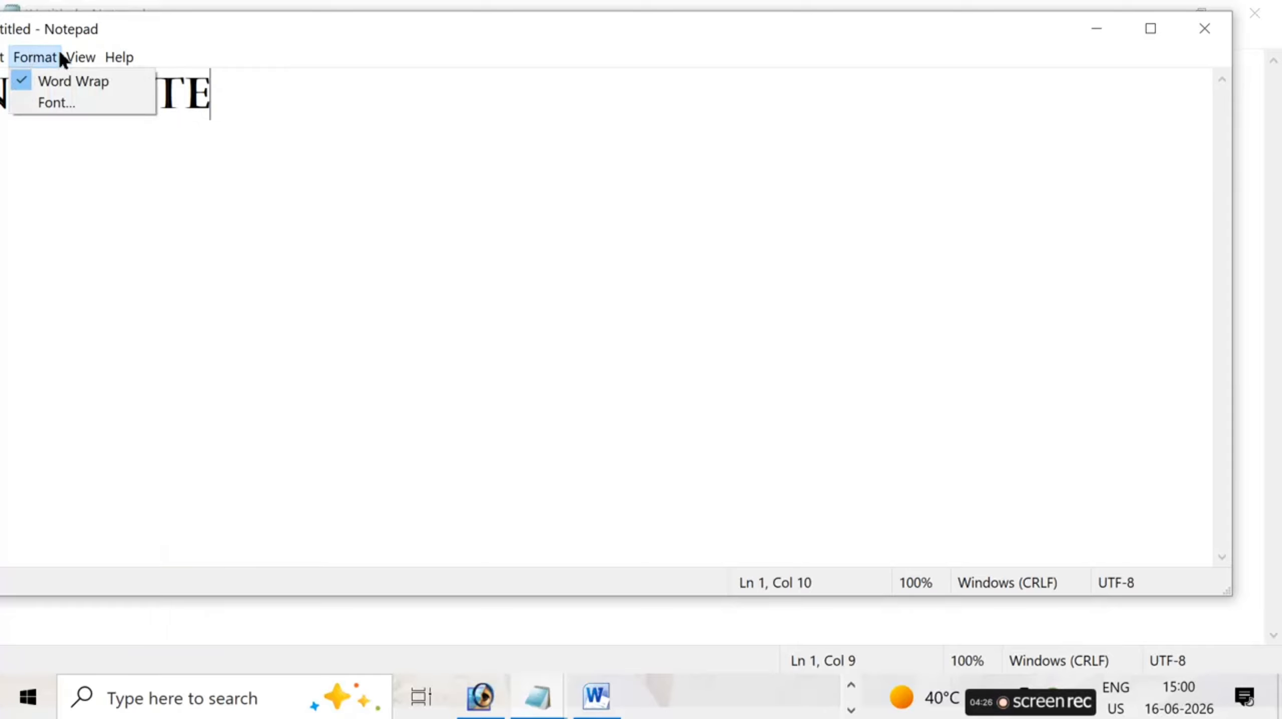
{"action": "left_click_drag", "start_coordinate": [206, 35], "coordinate": [354, 45]}
{"action": "left_click", "coordinate": [94, 67]}
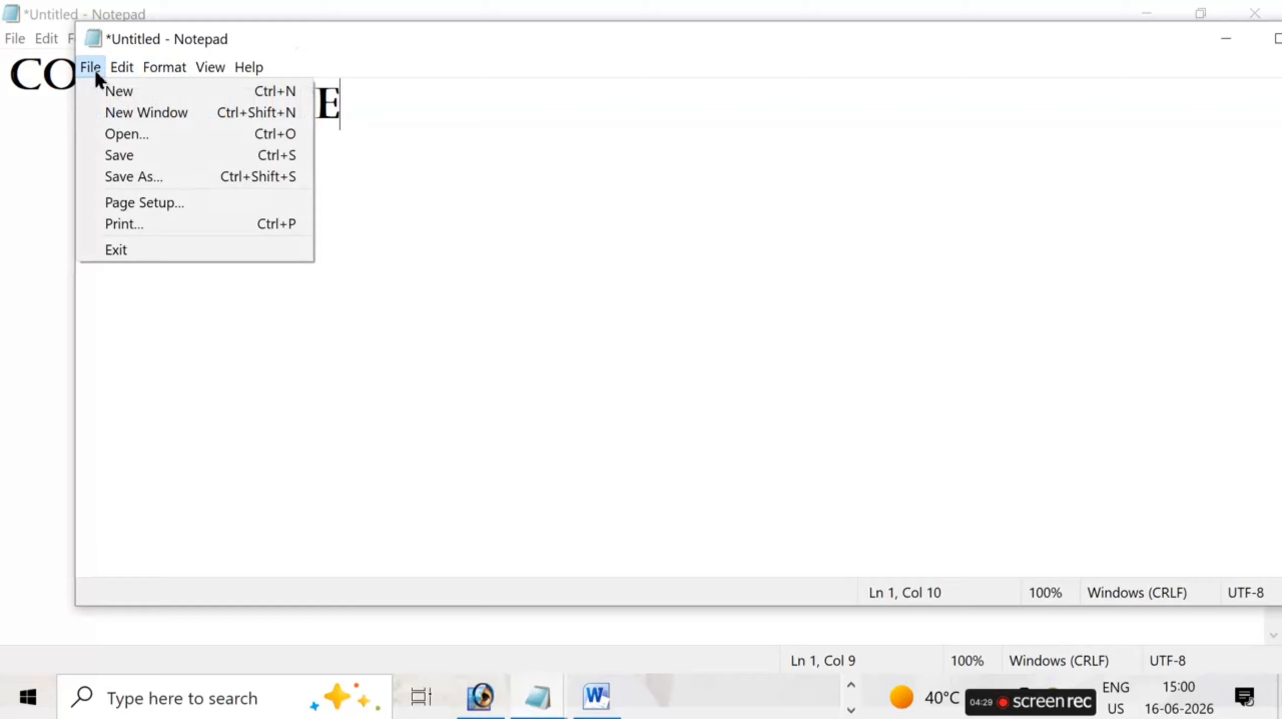
{"action": "left_click", "coordinate": [134, 112]}
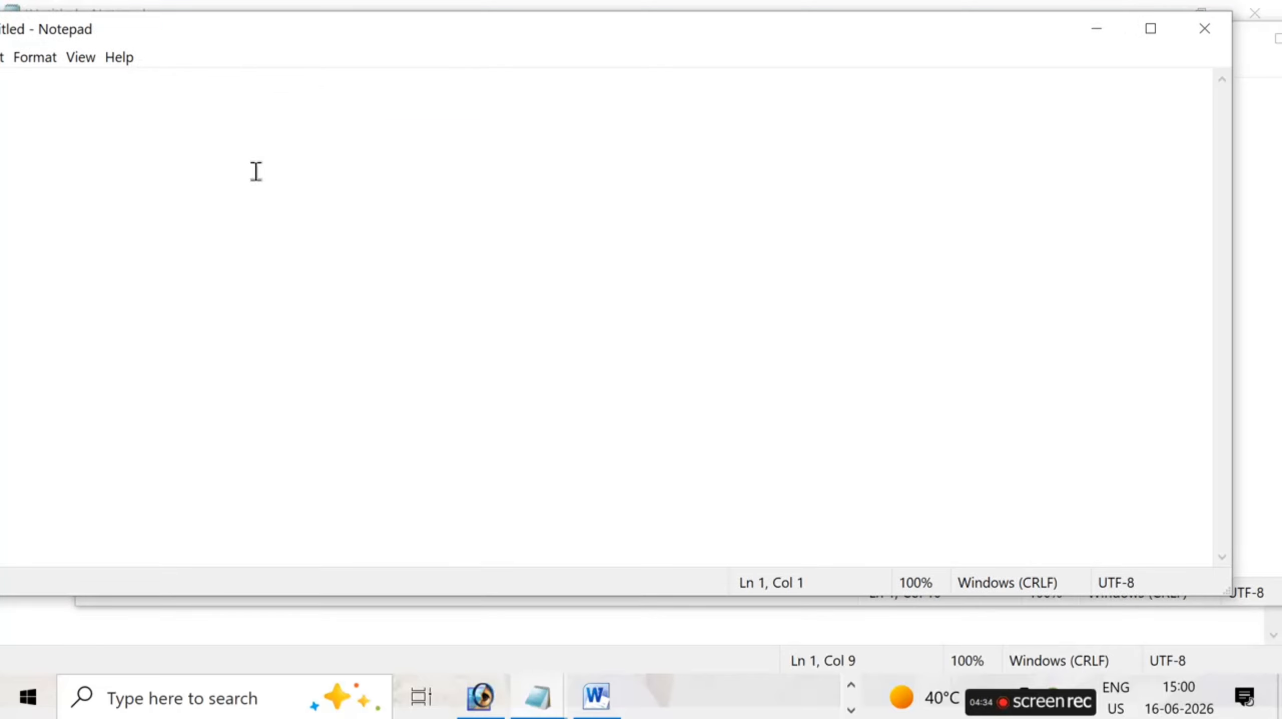
{"action": "type", "text": "OK "}
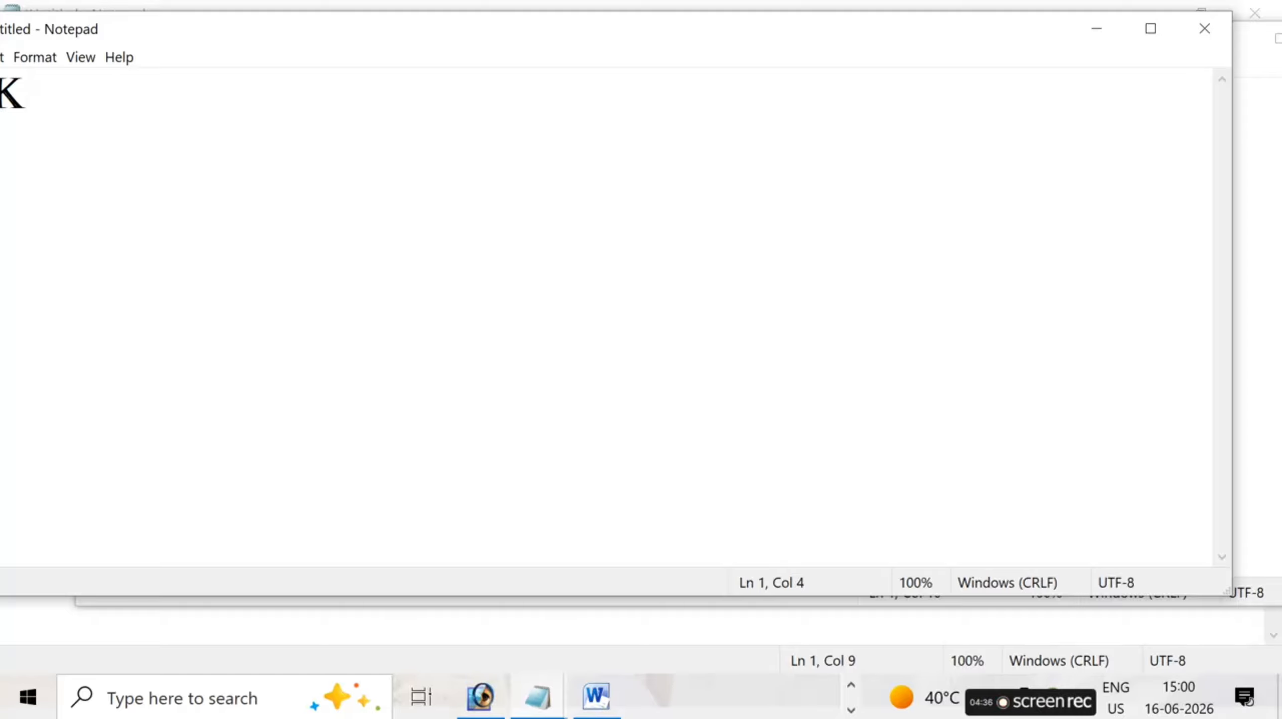
{"action": "type", "text": "CLAS"}
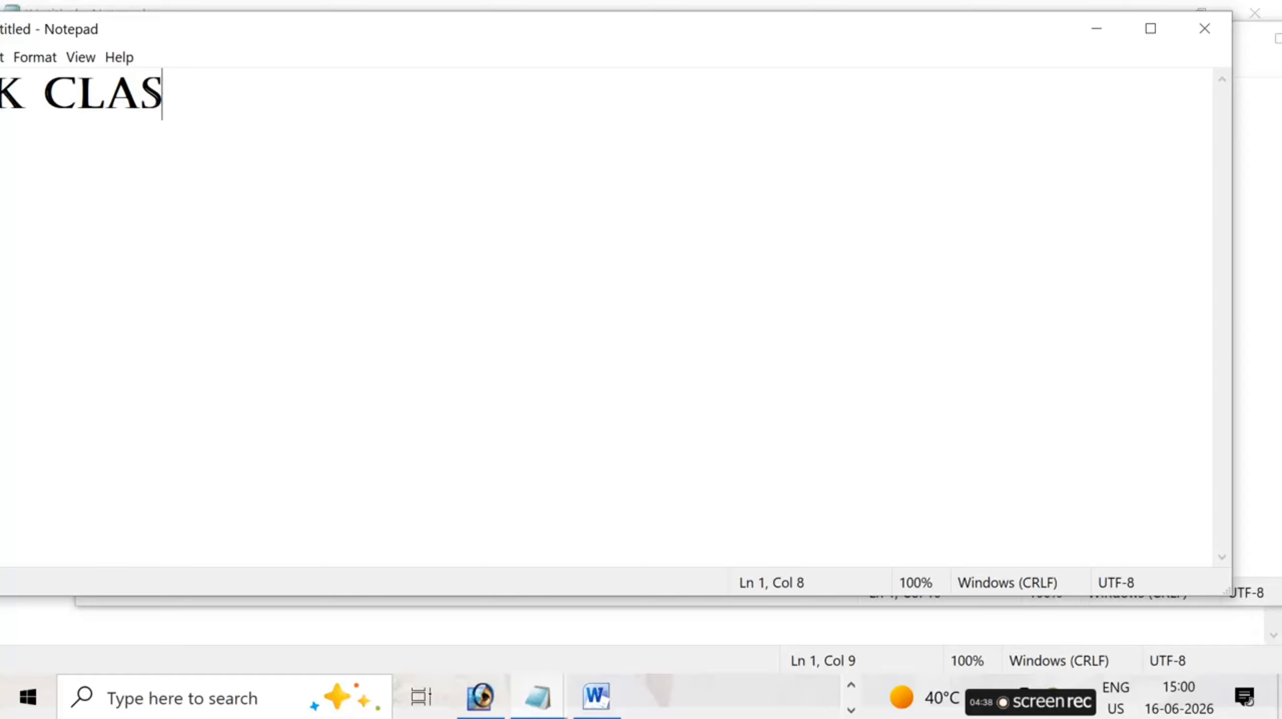
{"action": "type", "text": "SES"}
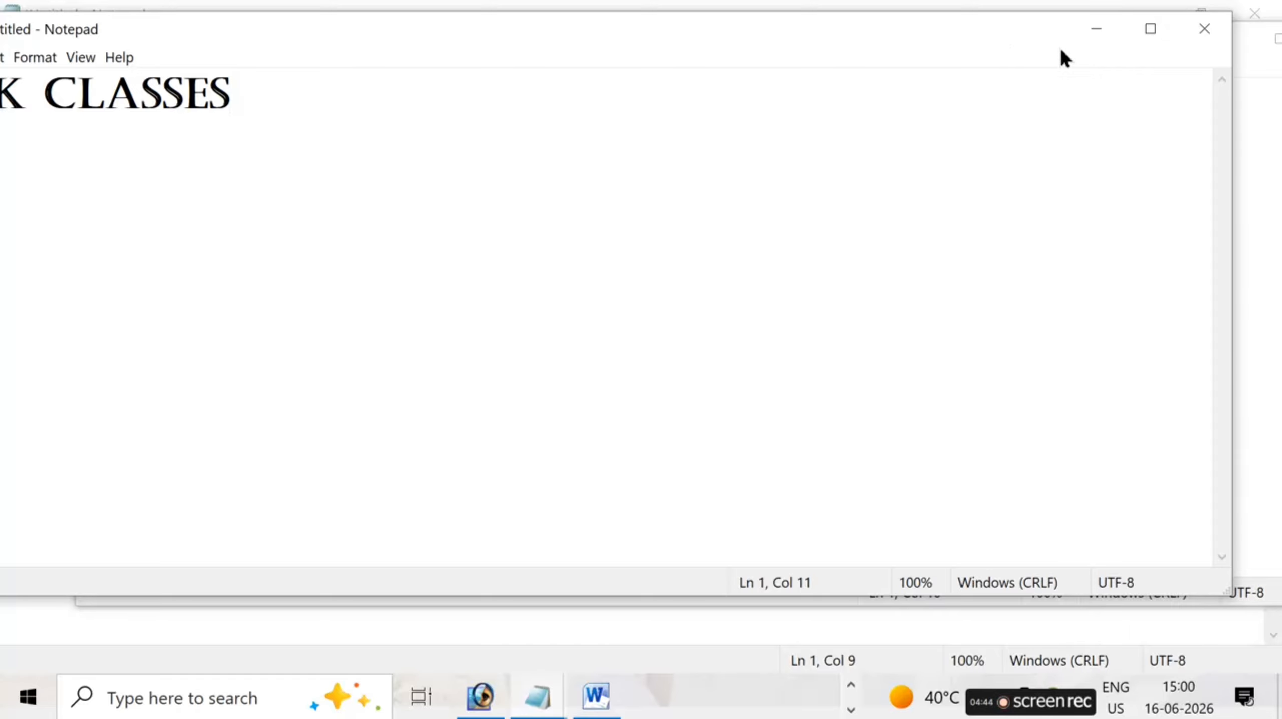
- Close the VK CLASSES and INSTITUTE windows without saving their changes
{"action": "left_click", "coordinate": [1199, 42]}
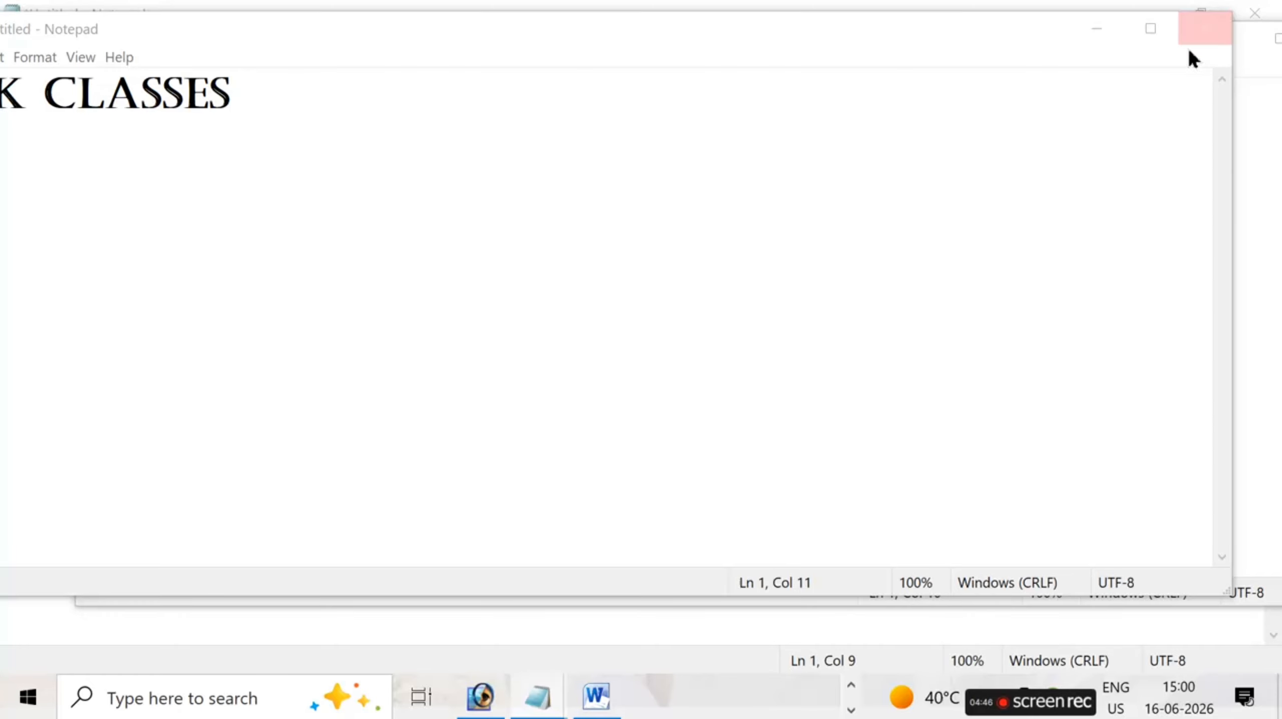
{"action": "left_click", "coordinate": [707, 355]}
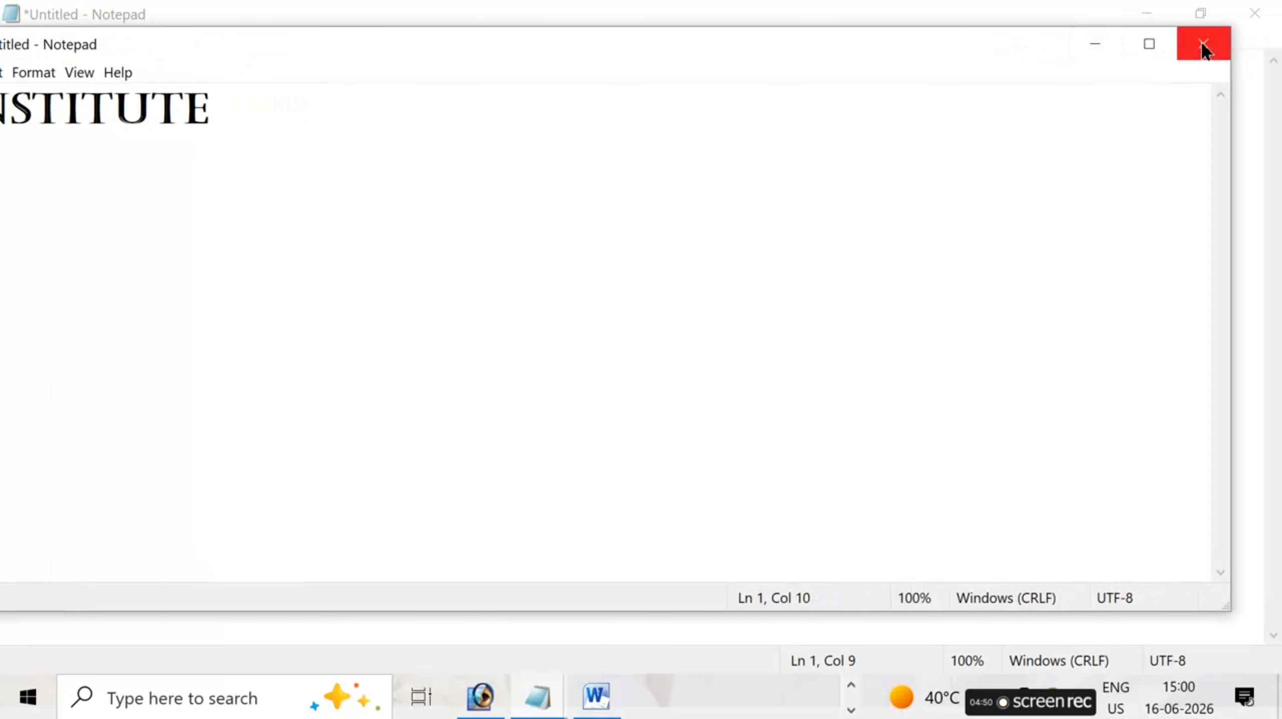
{"action": "left_click", "coordinate": [1208, 44]}
{"action": "left_click", "coordinate": [681, 352]}
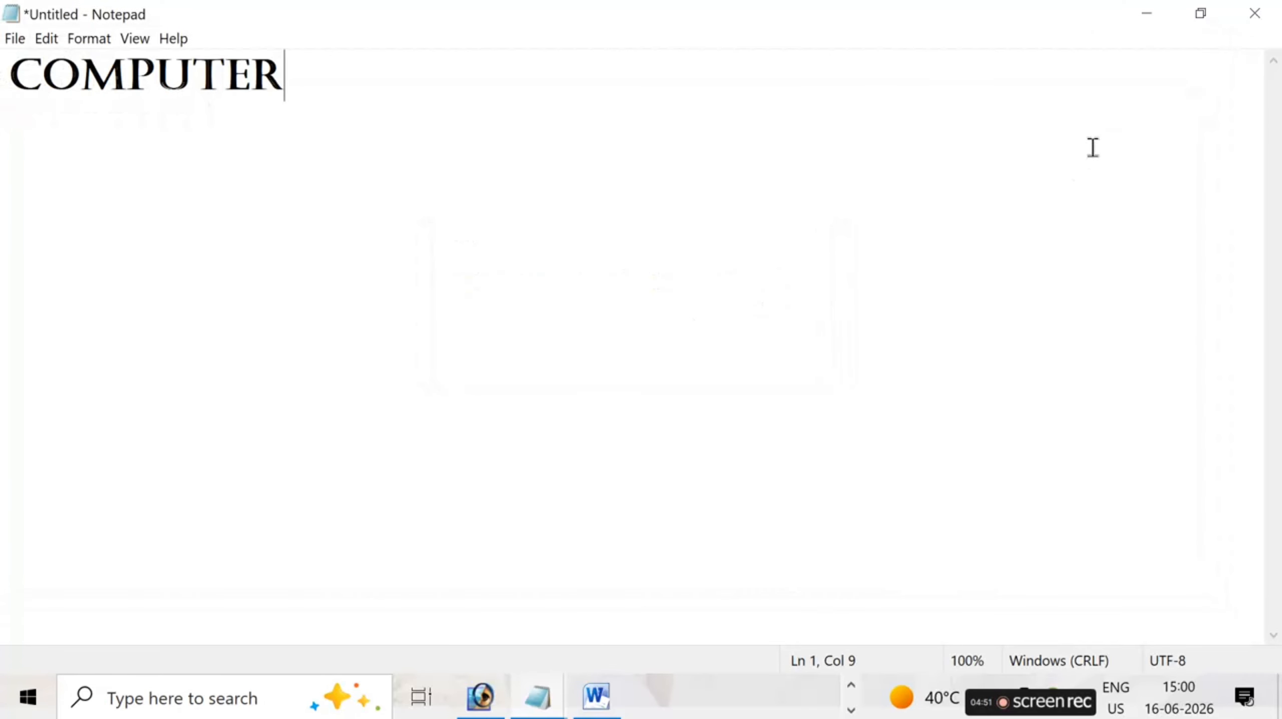
- Start saving the untitled COMPUTER document and choose the Desktop as its location
{"action": "left_click", "coordinate": [15, 38]}
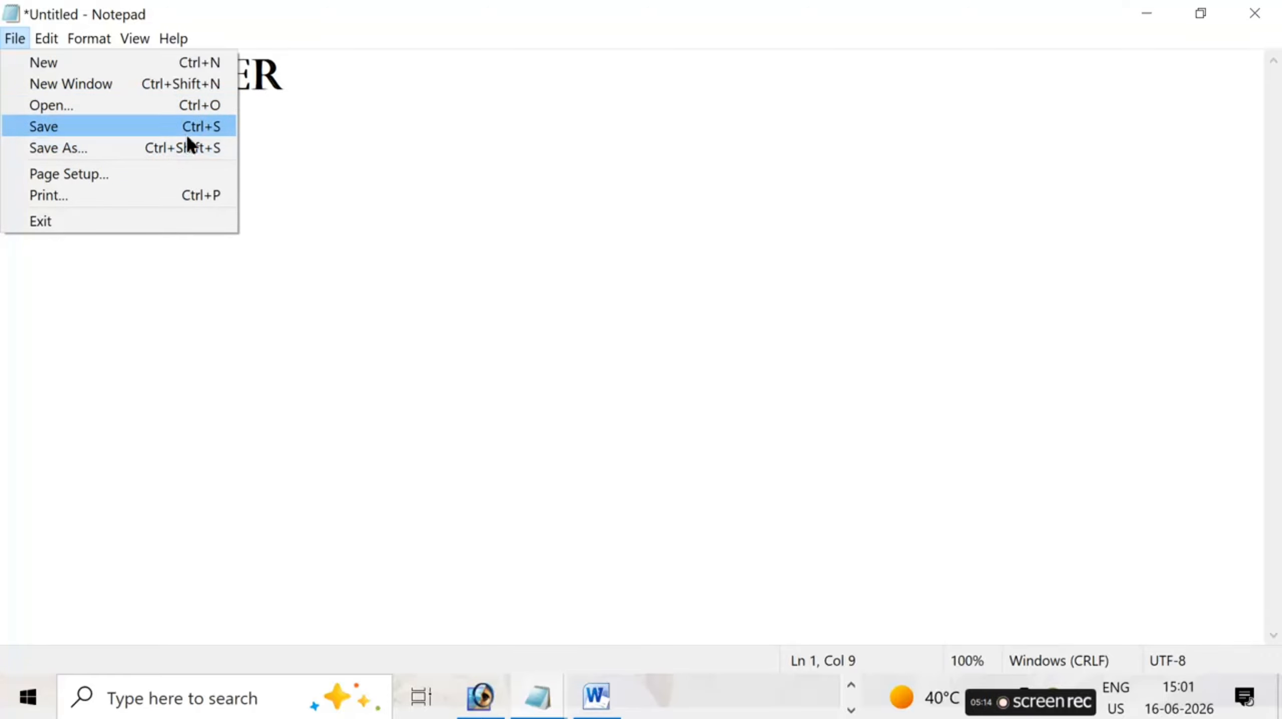
{"action": "left_click", "coordinate": [309, 91]}
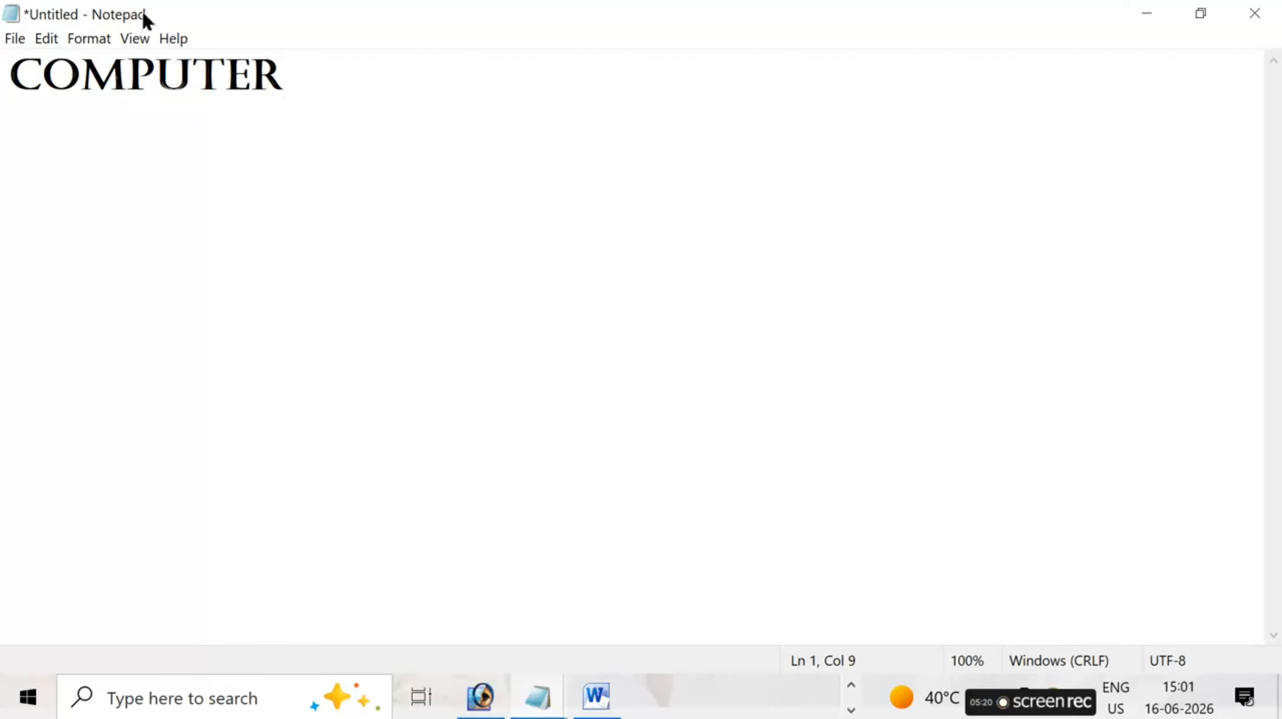
{"action": "left_click", "coordinate": [38, 31]}
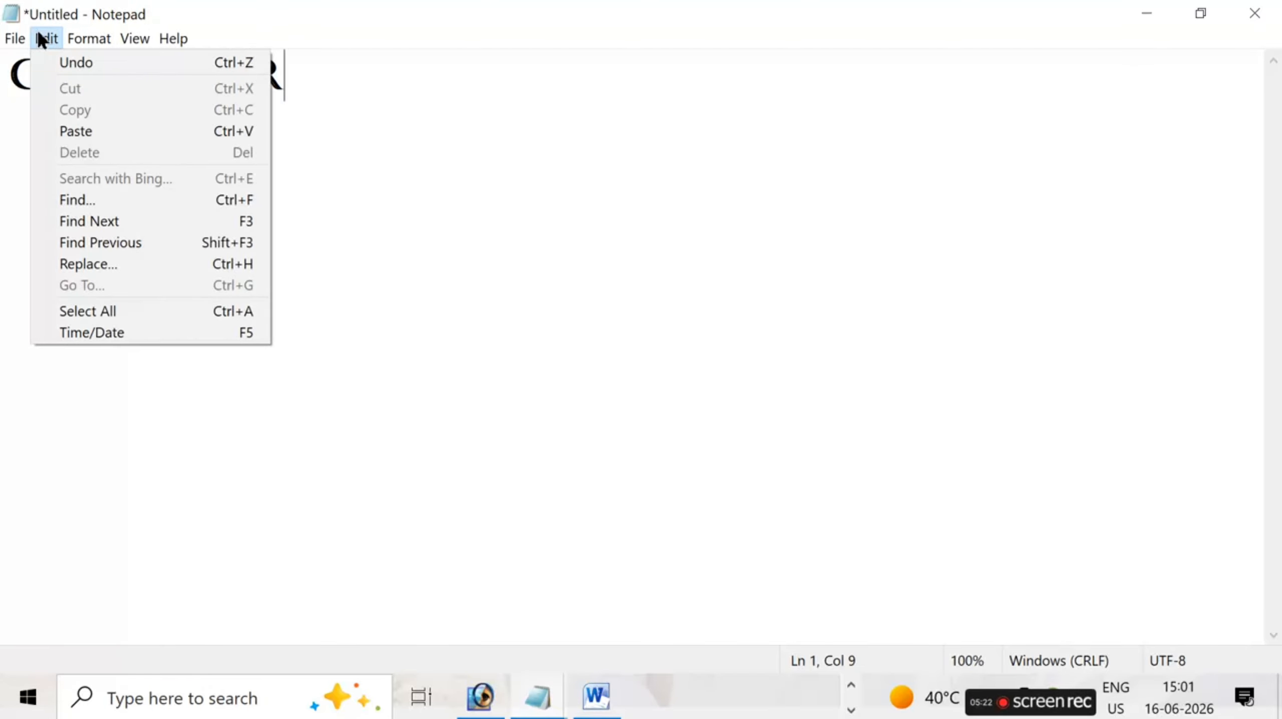
{"action": "mouse_move", "coordinate": [16, 34]}
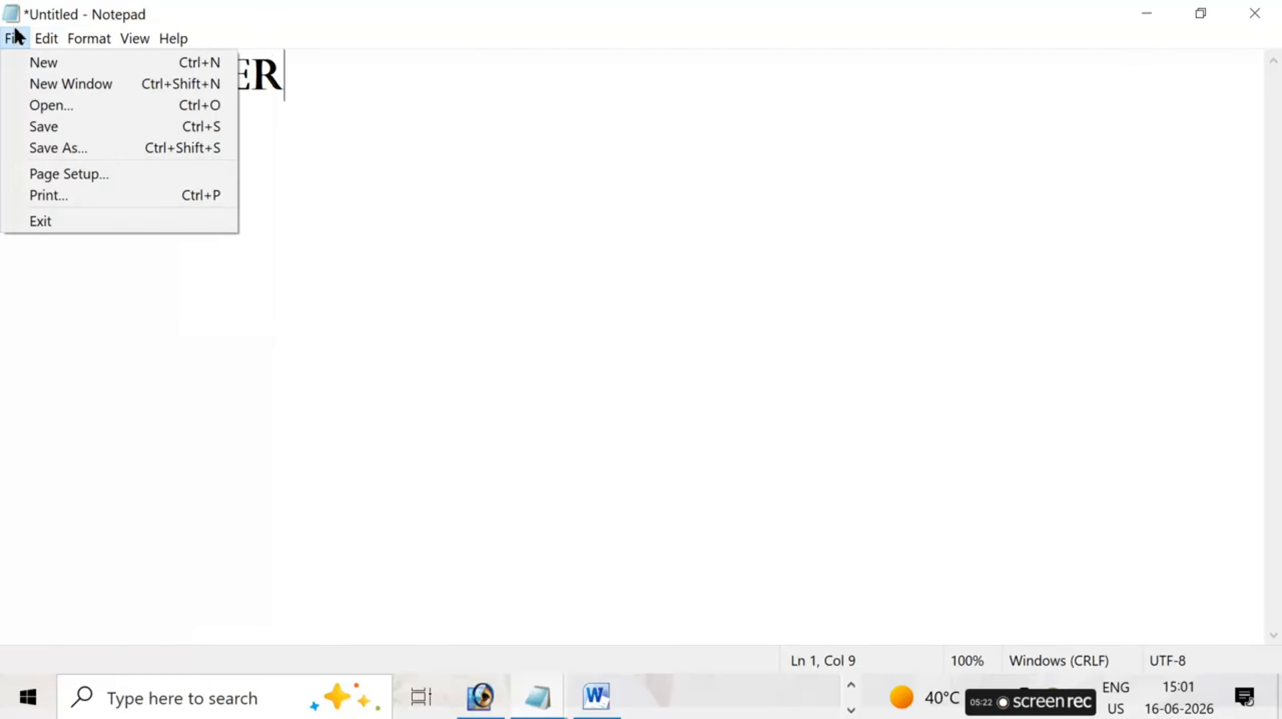
{"action": "left_click", "coordinate": [60, 127]}
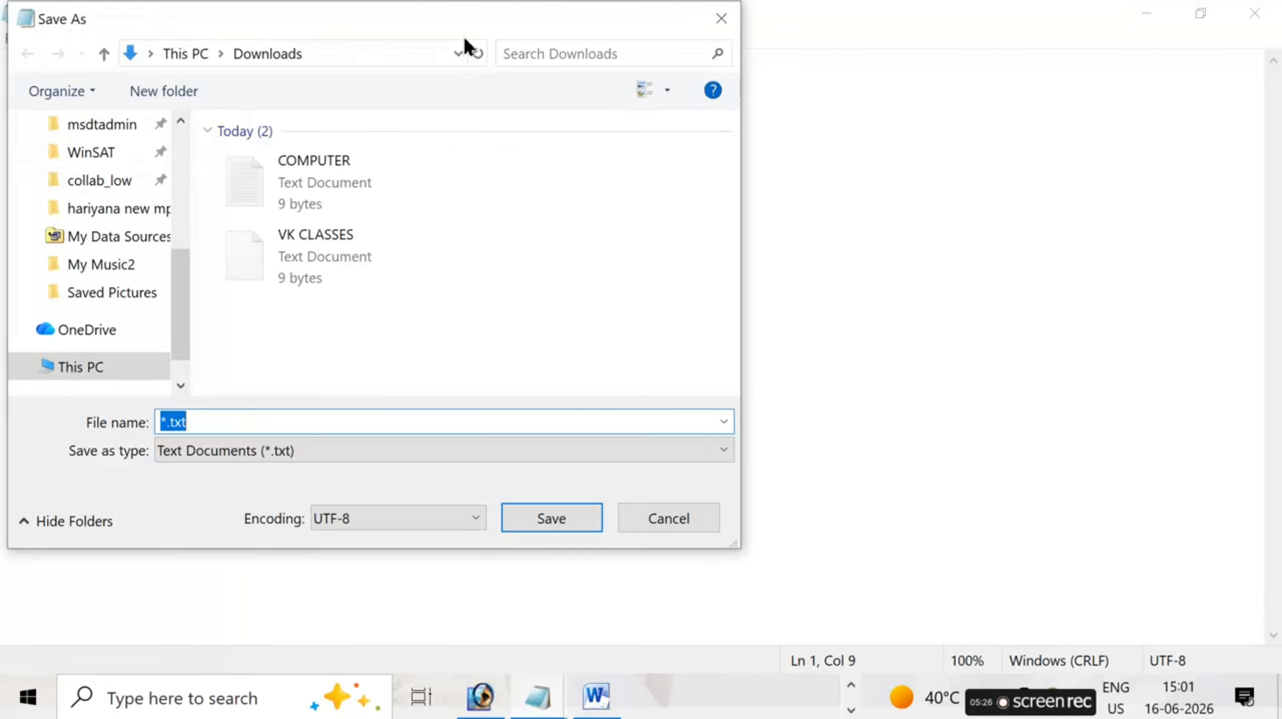
{"action": "left_click_drag", "start_coordinate": [403, 28], "coordinate": [602, 83]}
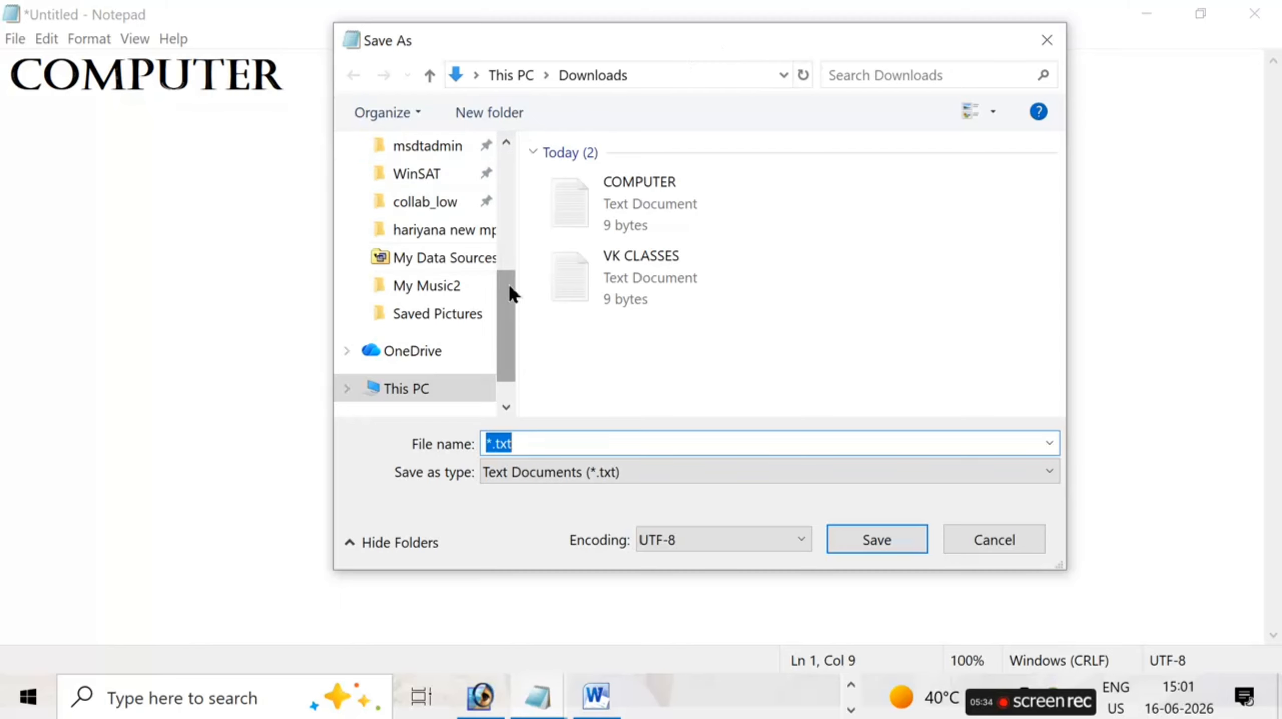
{"action": "left_click_drag", "start_coordinate": [509, 283], "coordinate": [458, 177]}
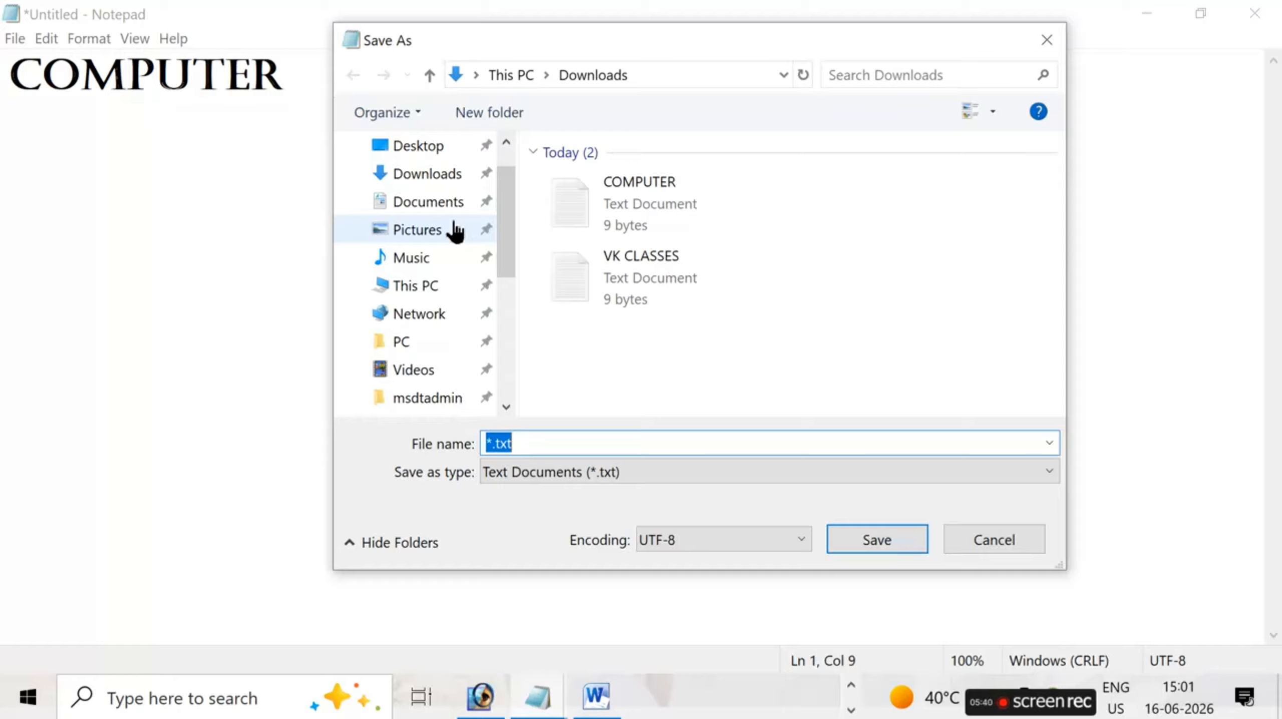
{"action": "left_click", "coordinate": [421, 182]}
{"action": "left_click", "coordinate": [447, 241]}
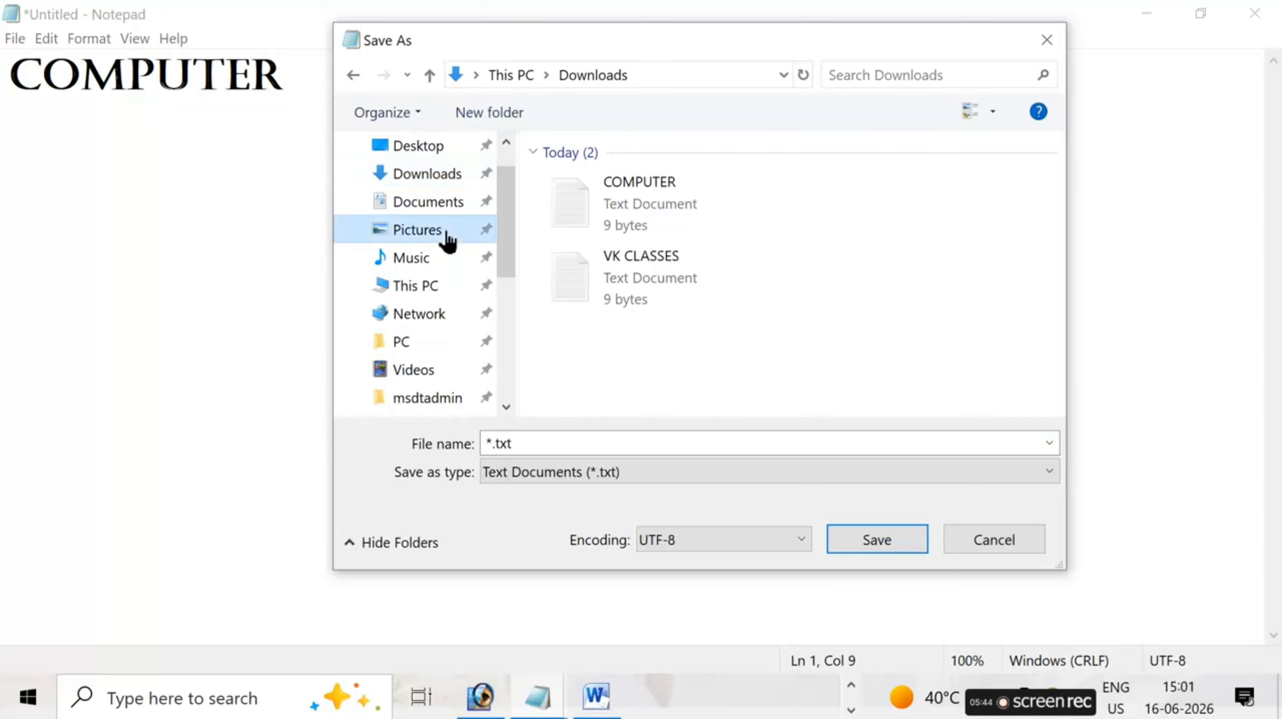
{"action": "left_click", "coordinate": [431, 209]}
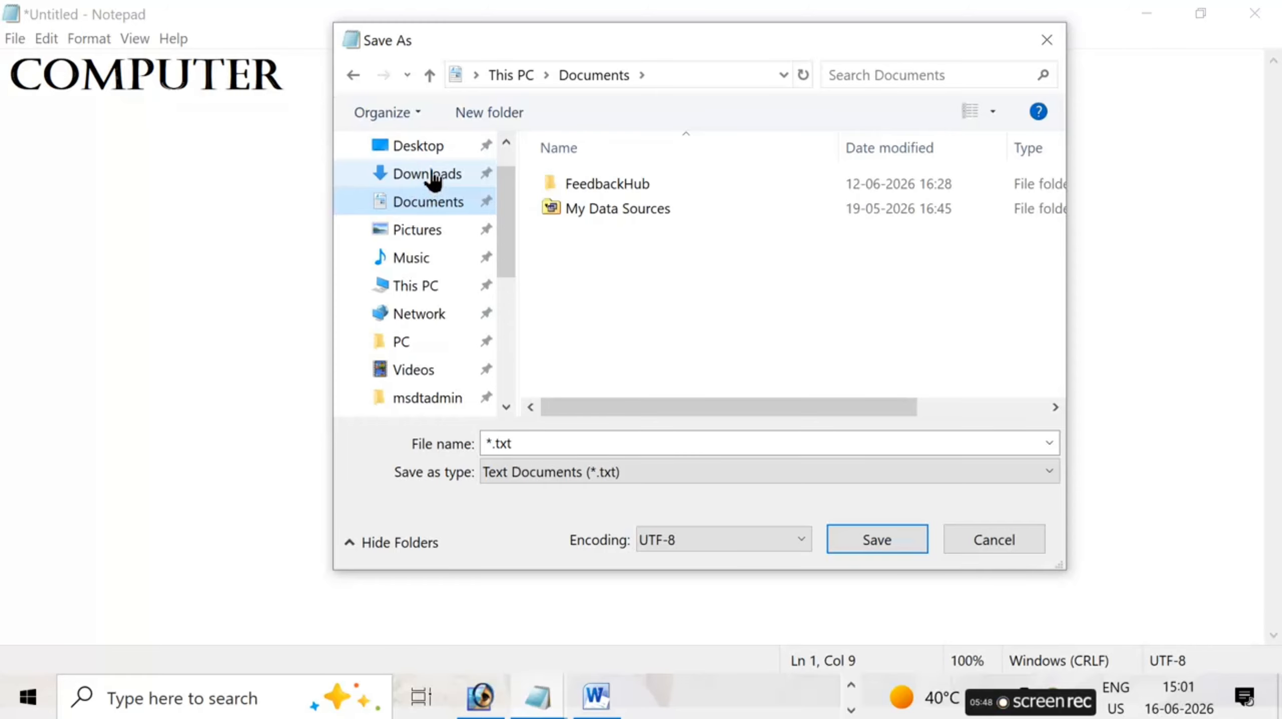
{"action": "left_click", "coordinate": [419, 152]}
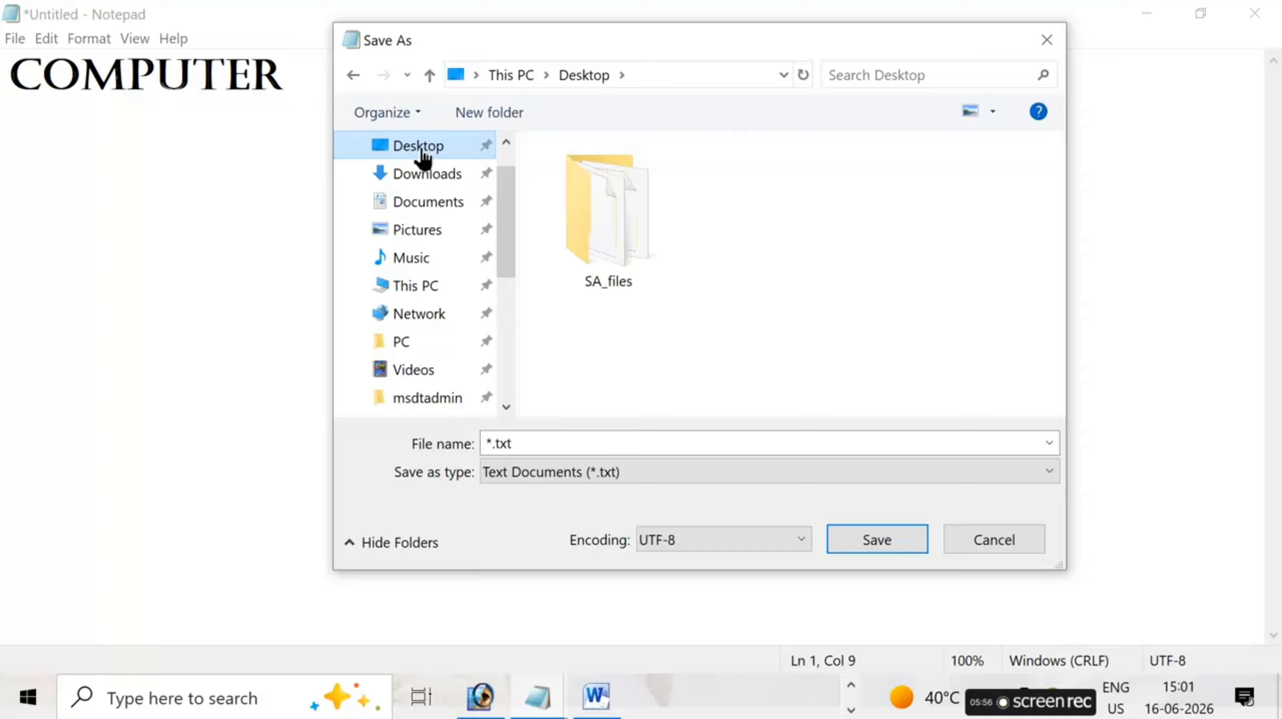
- Name the file VK CLASSES and save it as a text document
{"action": "left_click", "coordinate": [539, 452]}
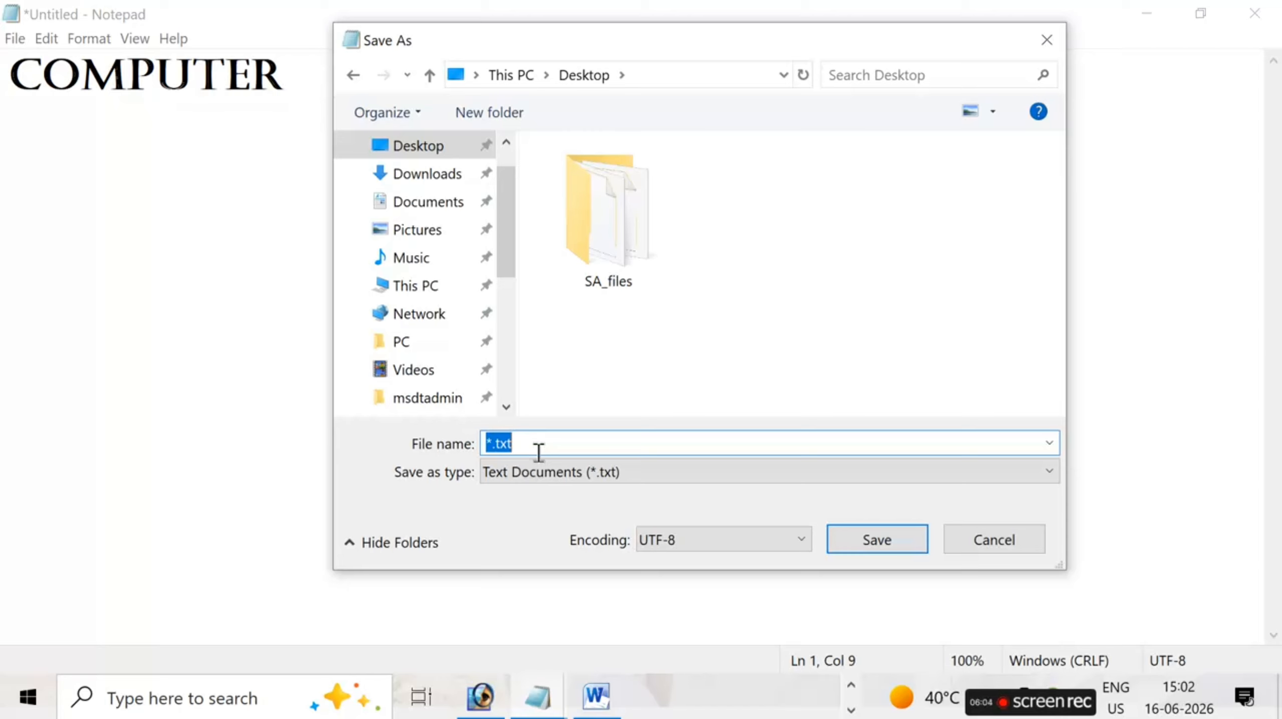
{"action": "key", "text": "BackSpace"}
{"action": "type", "text": "VK"}
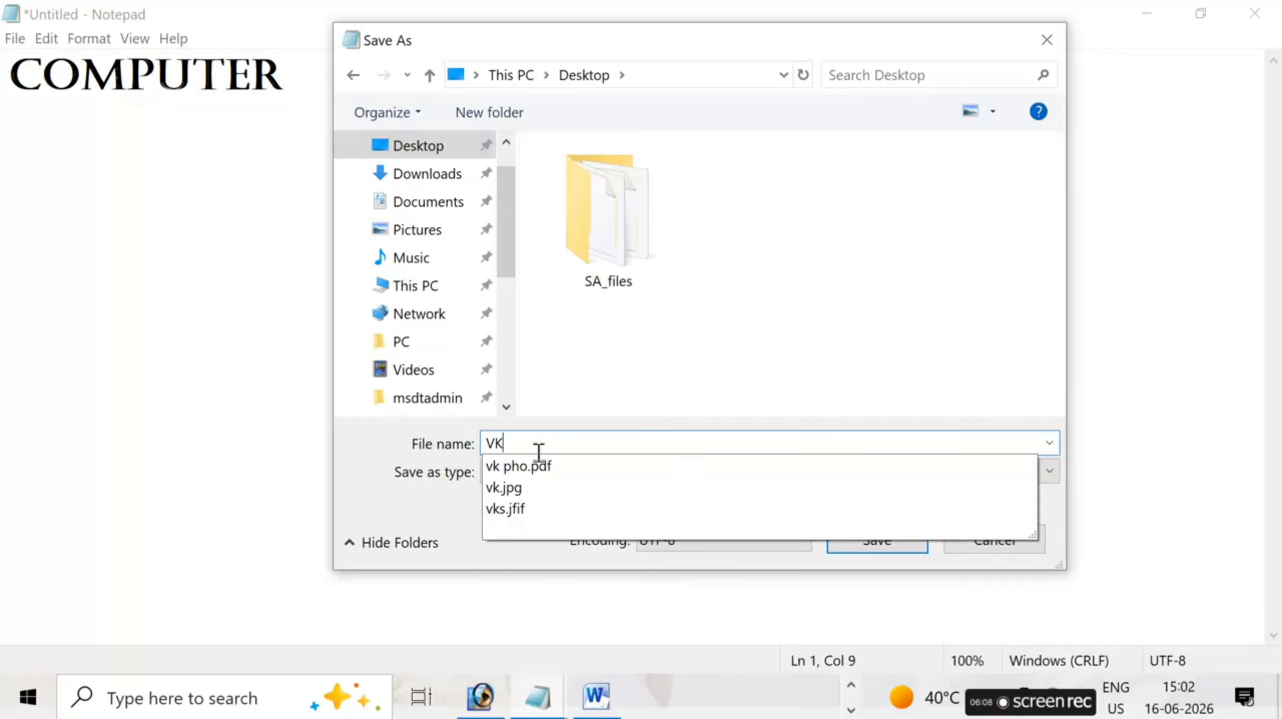
{"action": "type", "text": " CLASSES"}
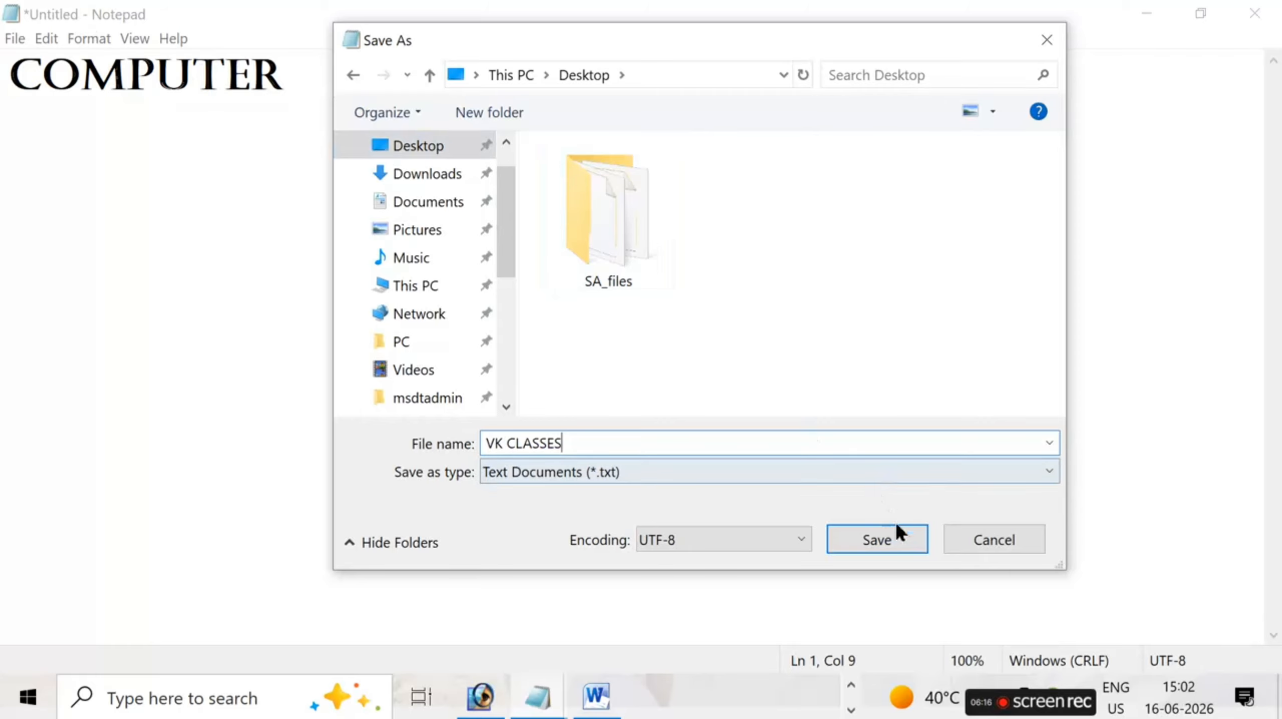
{"action": "left_click", "coordinate": [905, 543]}
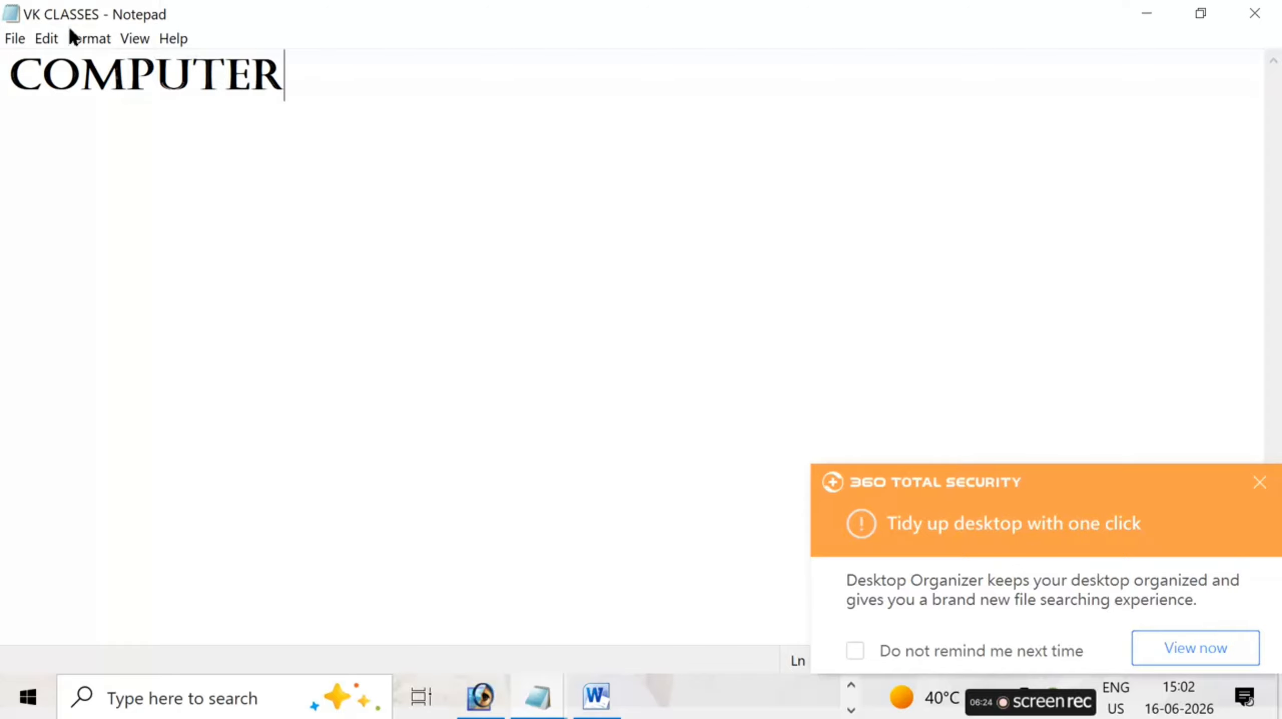
- Start a new blank document in place of the saved VK CLASSES file
{"action": "left_click", "coordinate": [42, 39]}
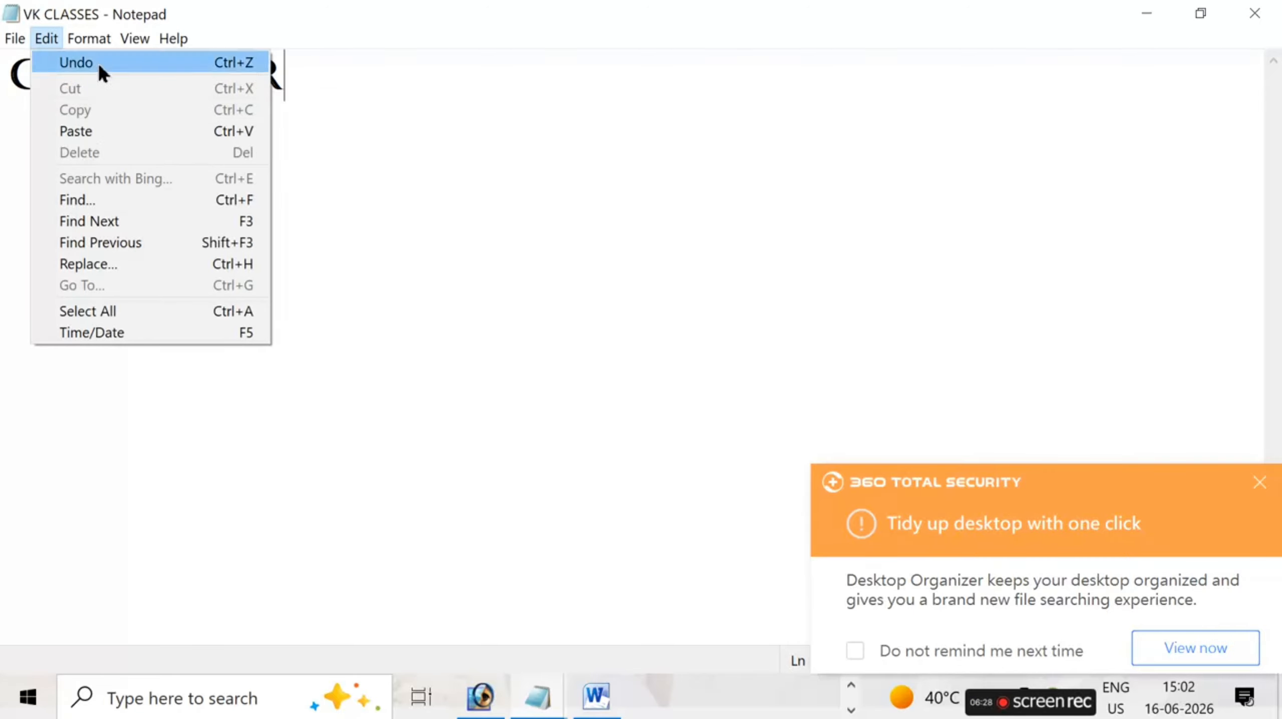
{"action": "mouse_move", "coordinate": [15, 38]}
{"action": "left_click", "coordinate": [46, 60]}
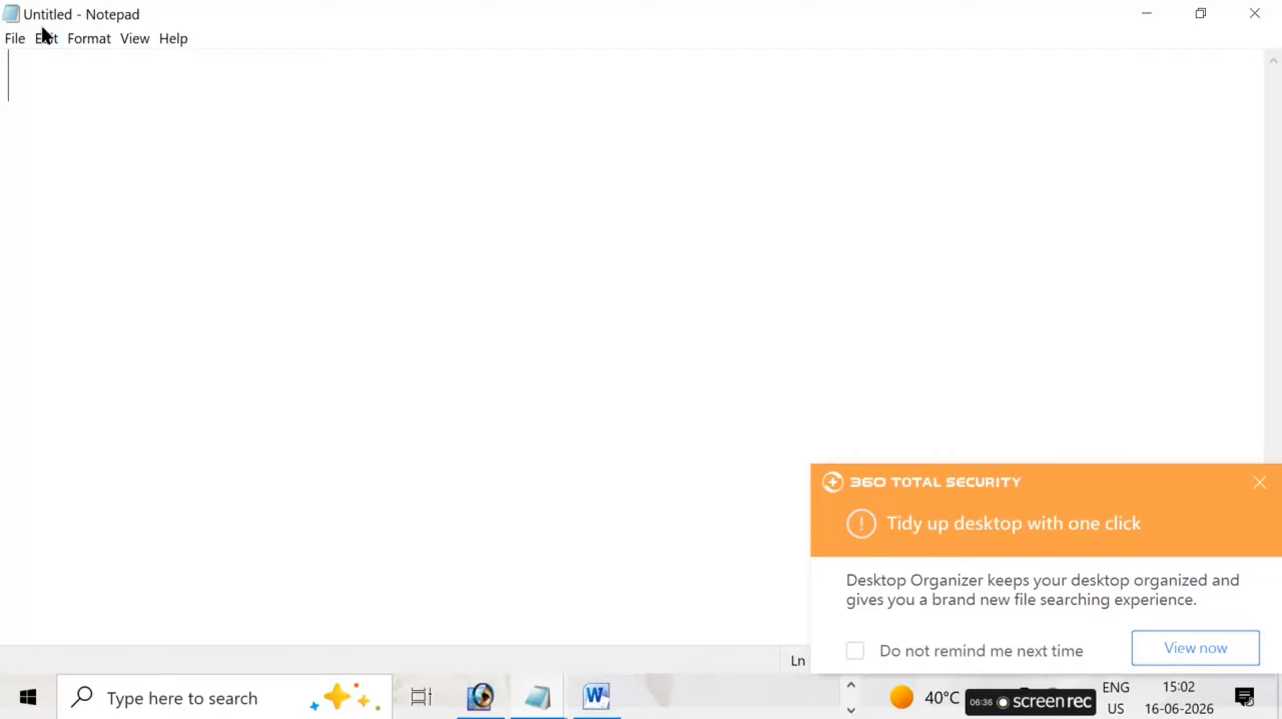
- Open the VK CLASSES text document from the Desktop
{"action": "left_click", "coordinate": [16, 38]}
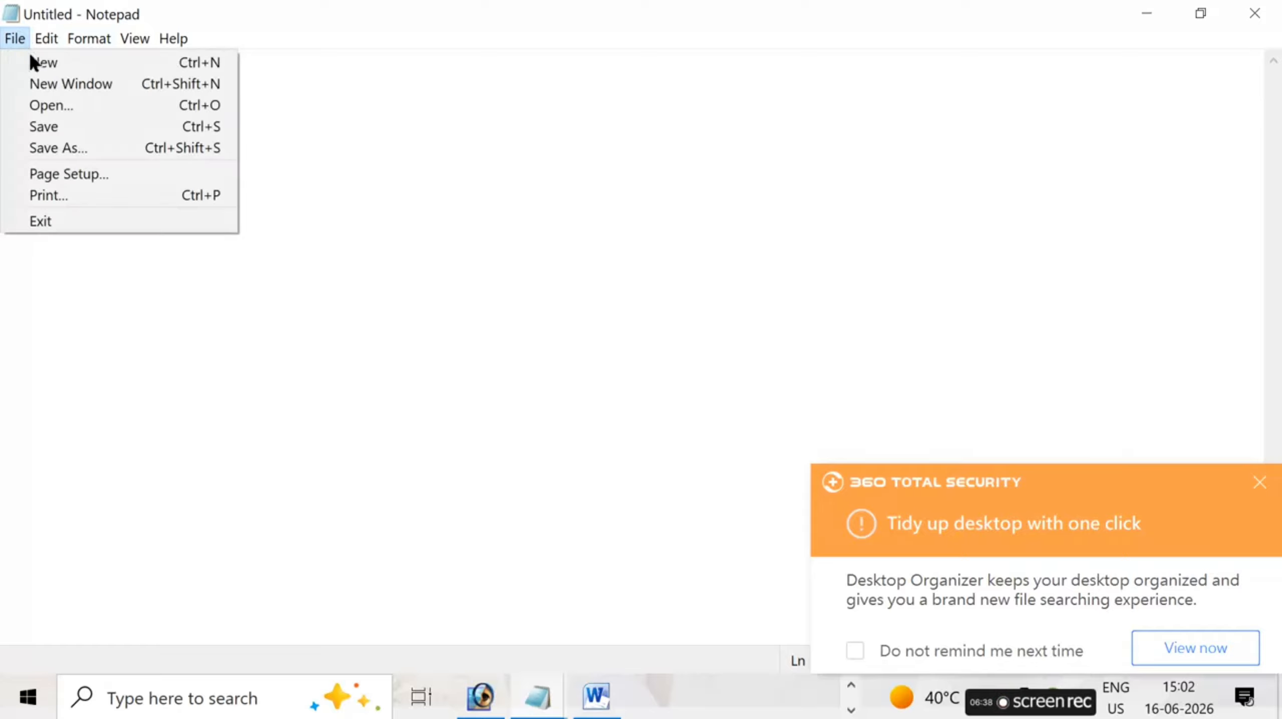
{"action": "left_click", "coordinate": [62, 107]}
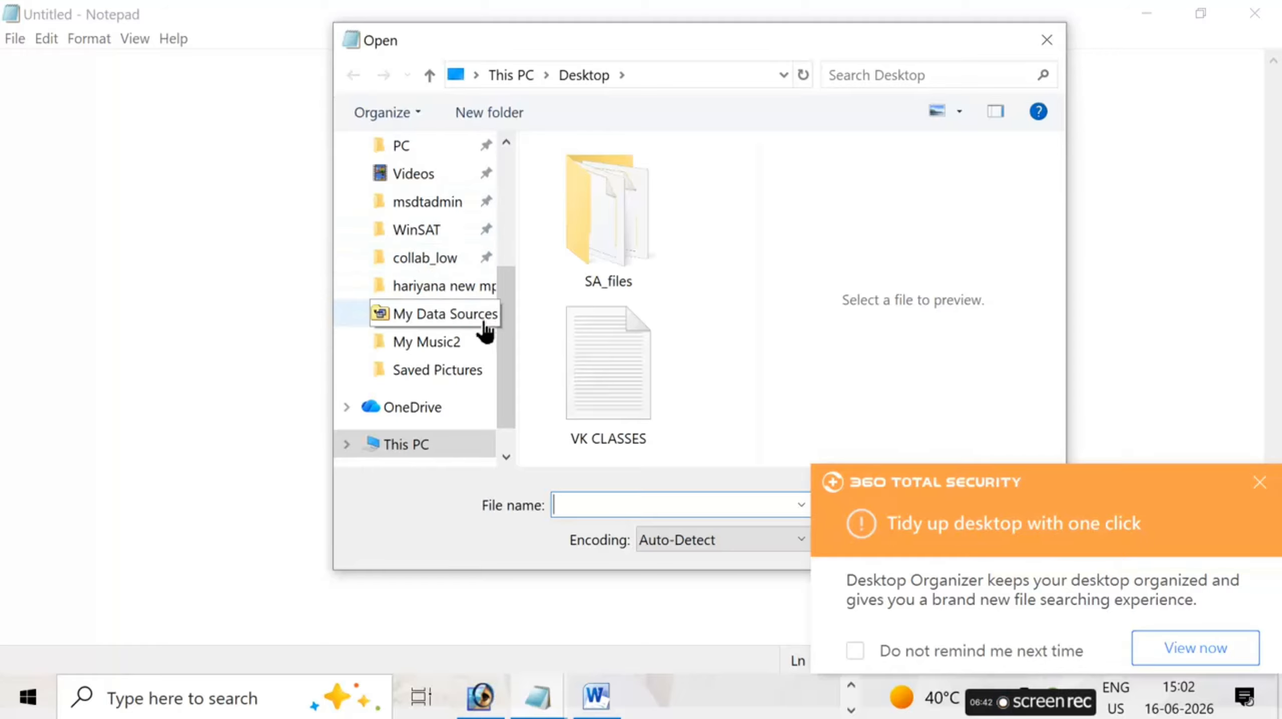
{"action": "left_click", "coordinate": [424, 314]}
{"action": "scroll", "coordinate": [433, 234], "scroll_direction": "up", "scroll_amount": 3}
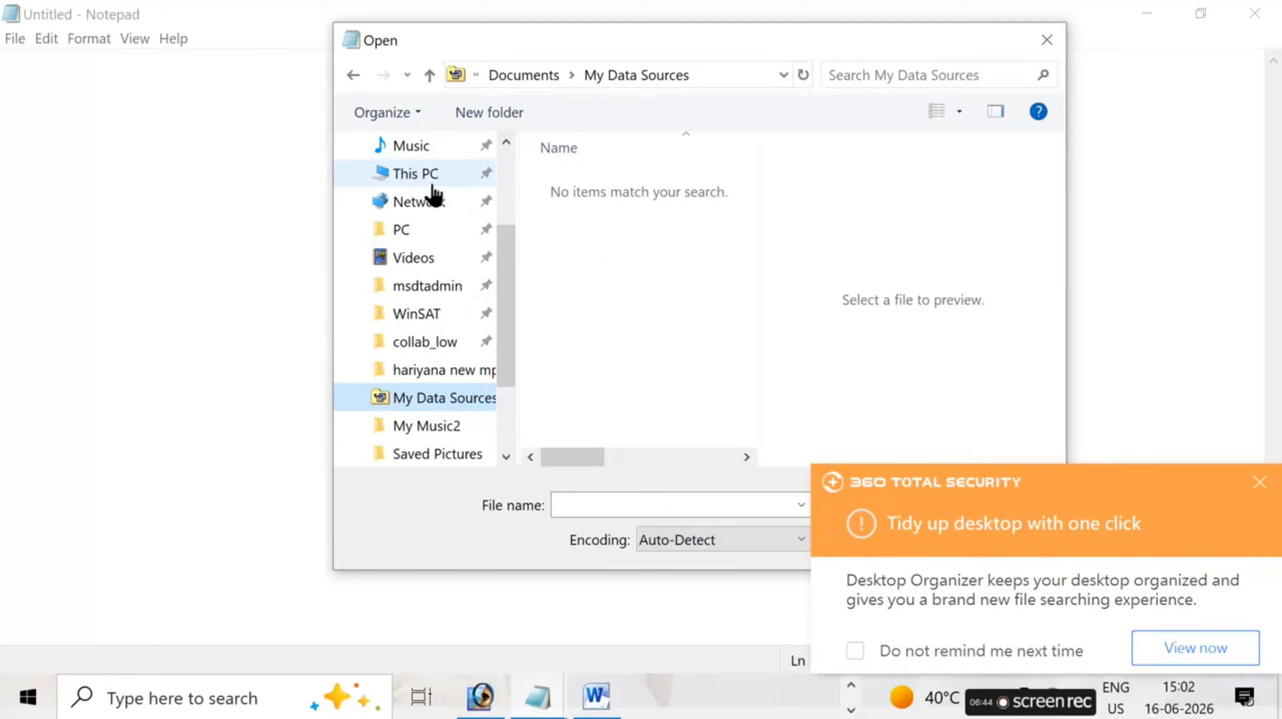
{"action": "scroll", "coordinate": [432, 249], "scroll_direction": "up", "scroll_amount": 3}
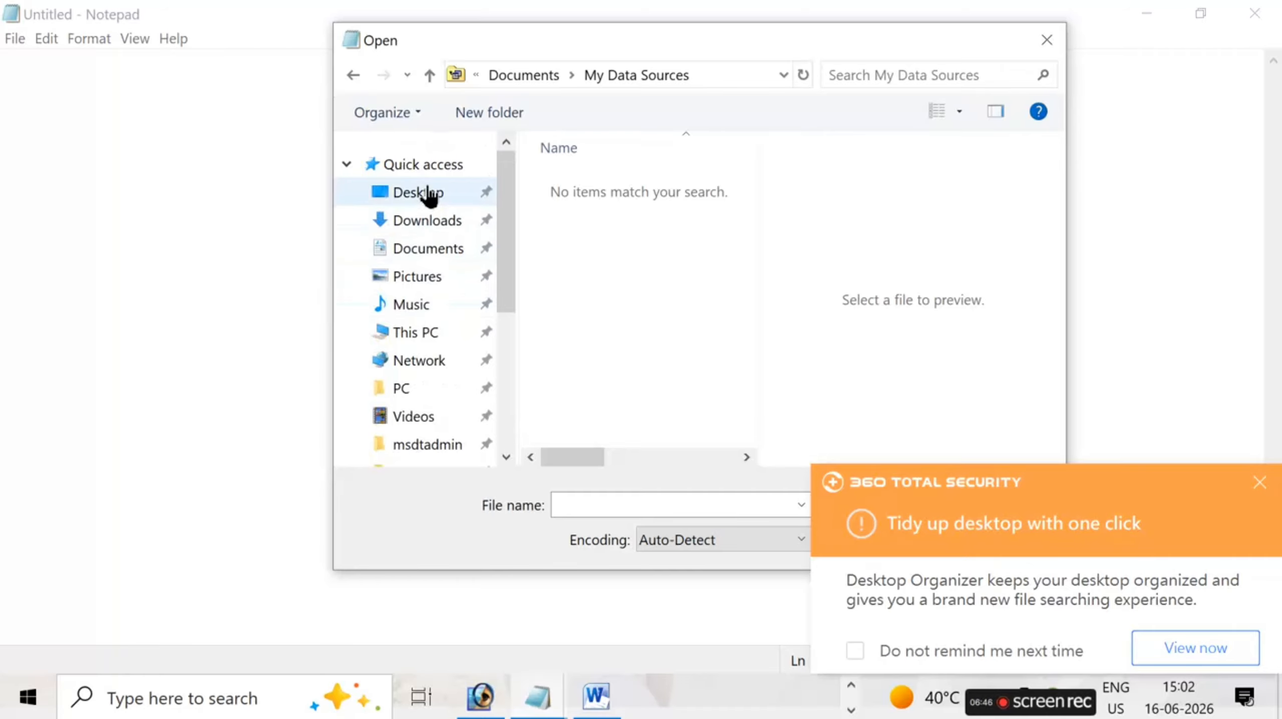
{"action": "left_click", "coordinate": [448, 194]}
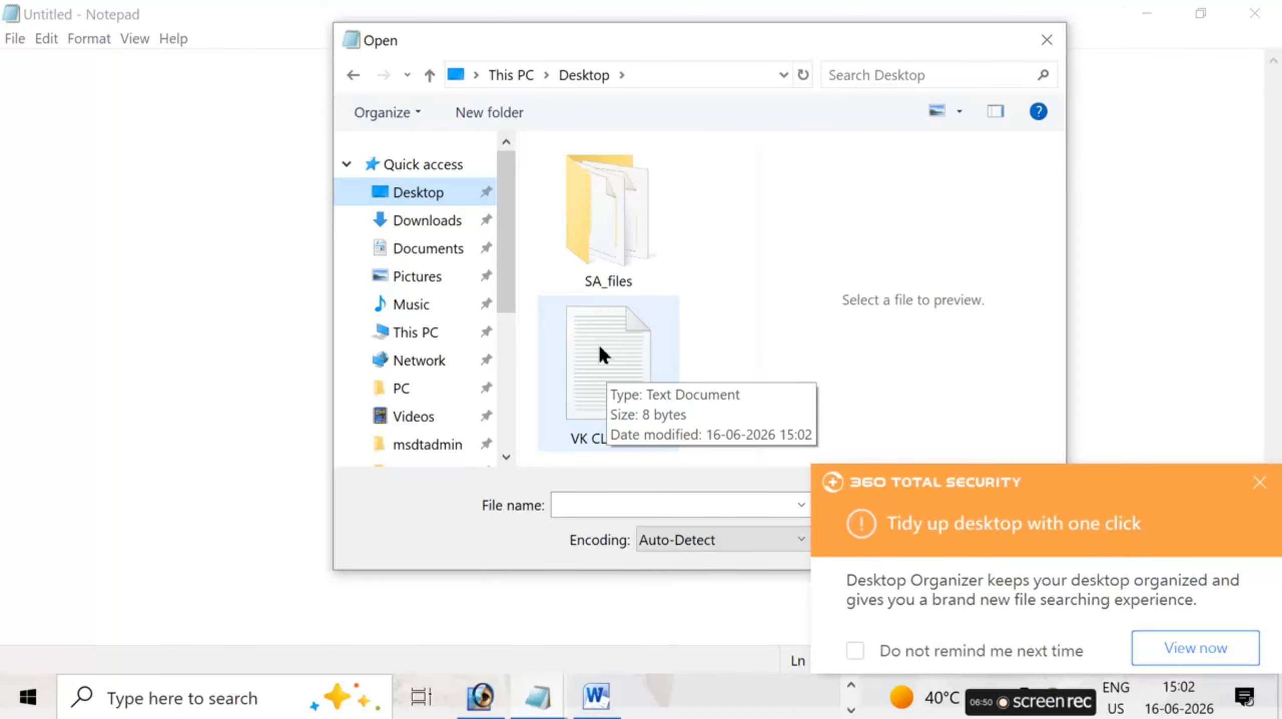
{"action": "left_click", "coordinate": [609, 352]}
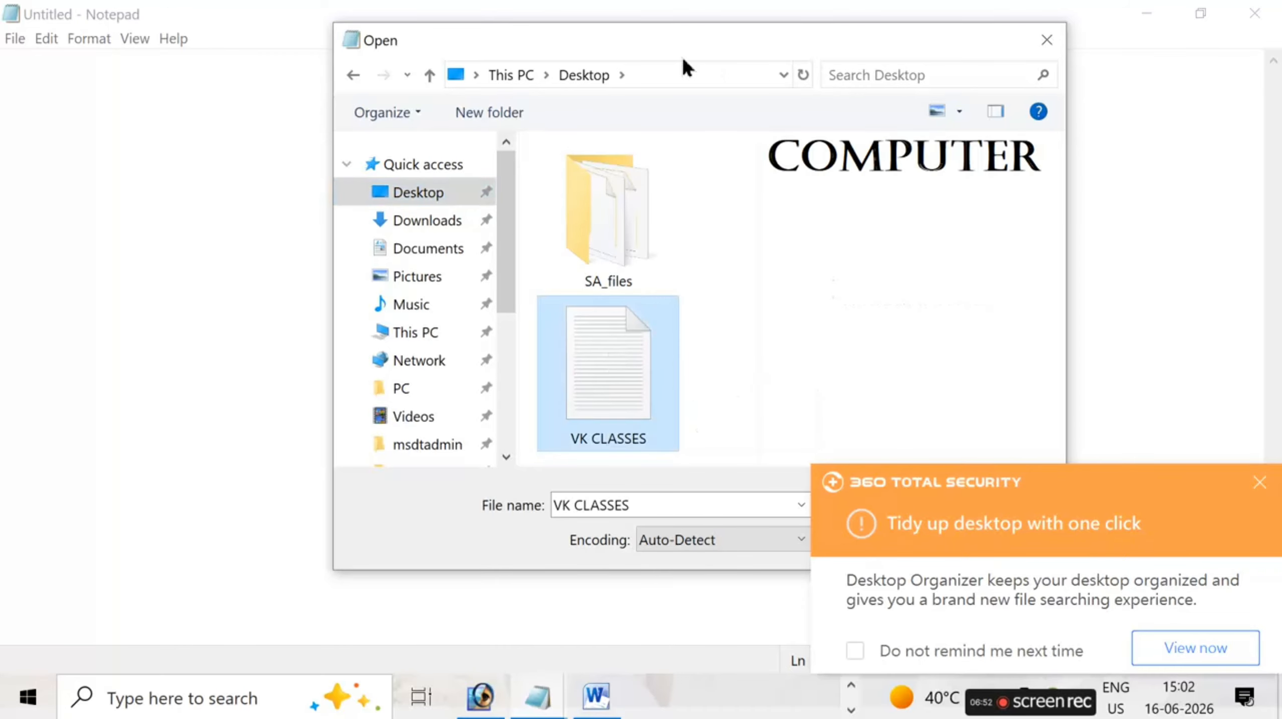
{"action": "left_click_drag", "start_coordinate": [674, 40], "coordinate": [498, 18]}
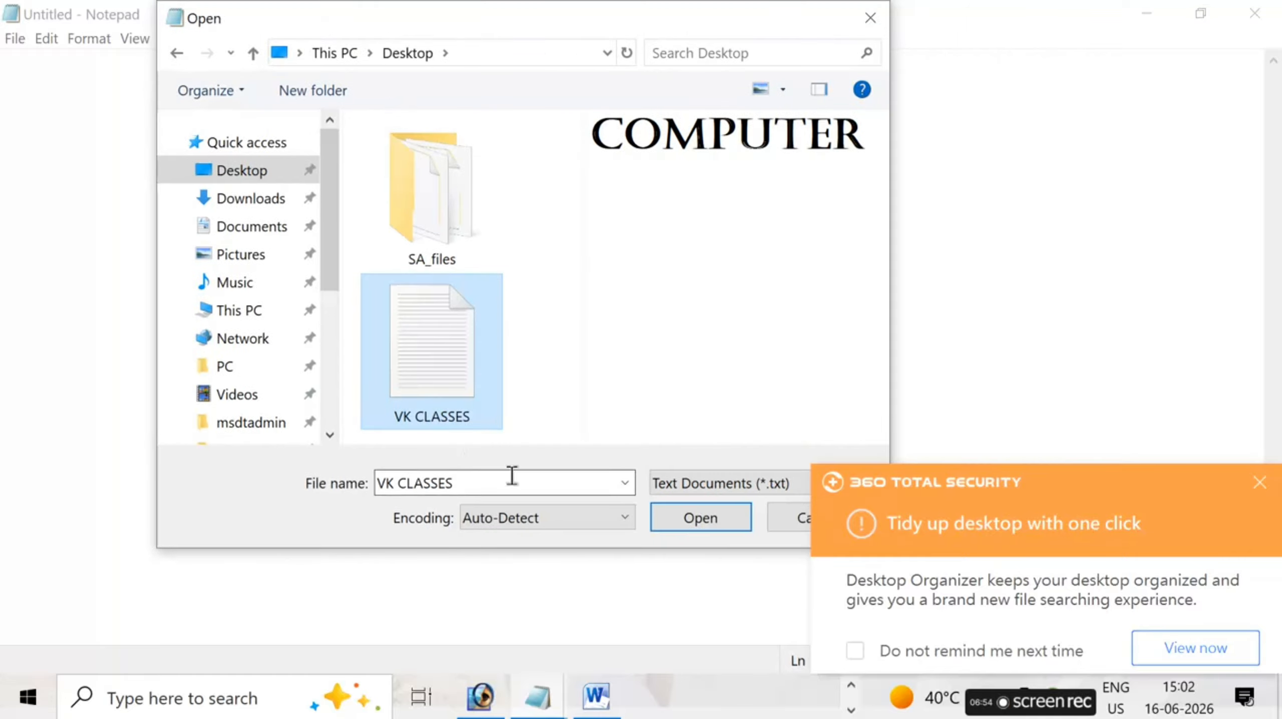
{"action": "left_click", "coordinate": [705, 521]}
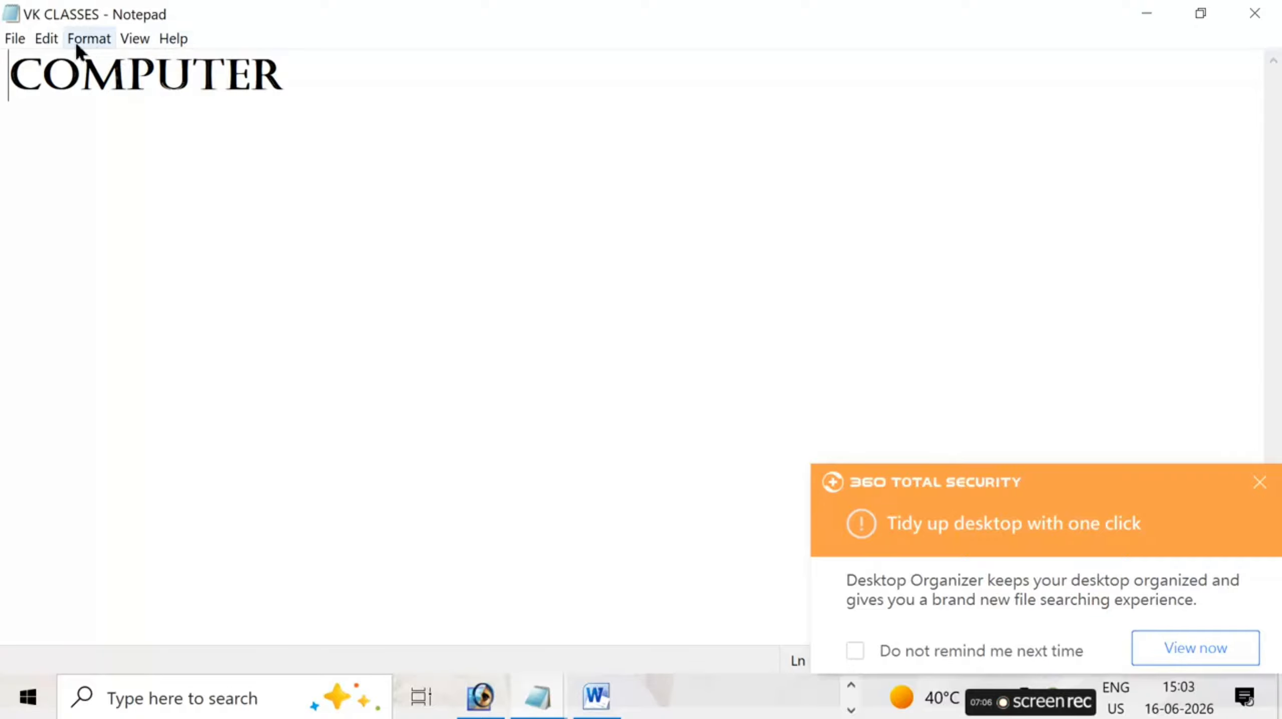
- Save a copy of the VK CLASSES document in Downloads under the name COMPUTER CLASSES
{"action": "left_click", "coordinate": [17, 40]}
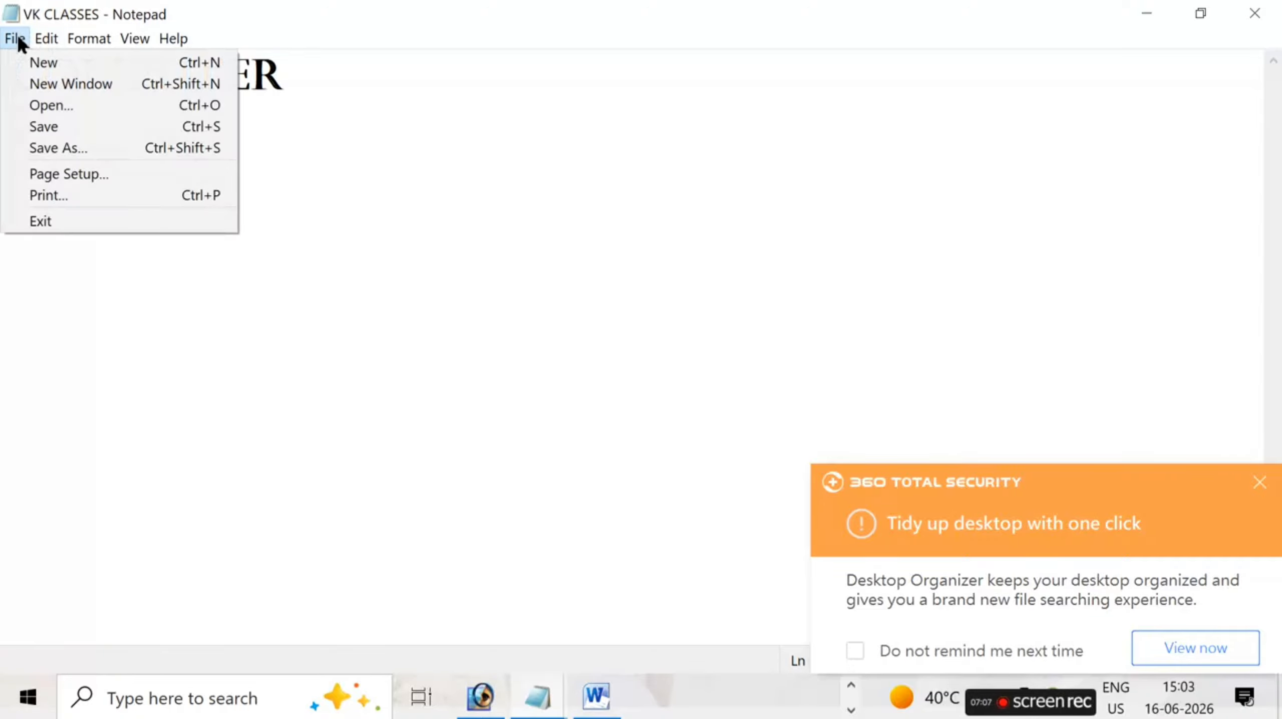
{"action": "left_click", "coordinate": [60, 148]}
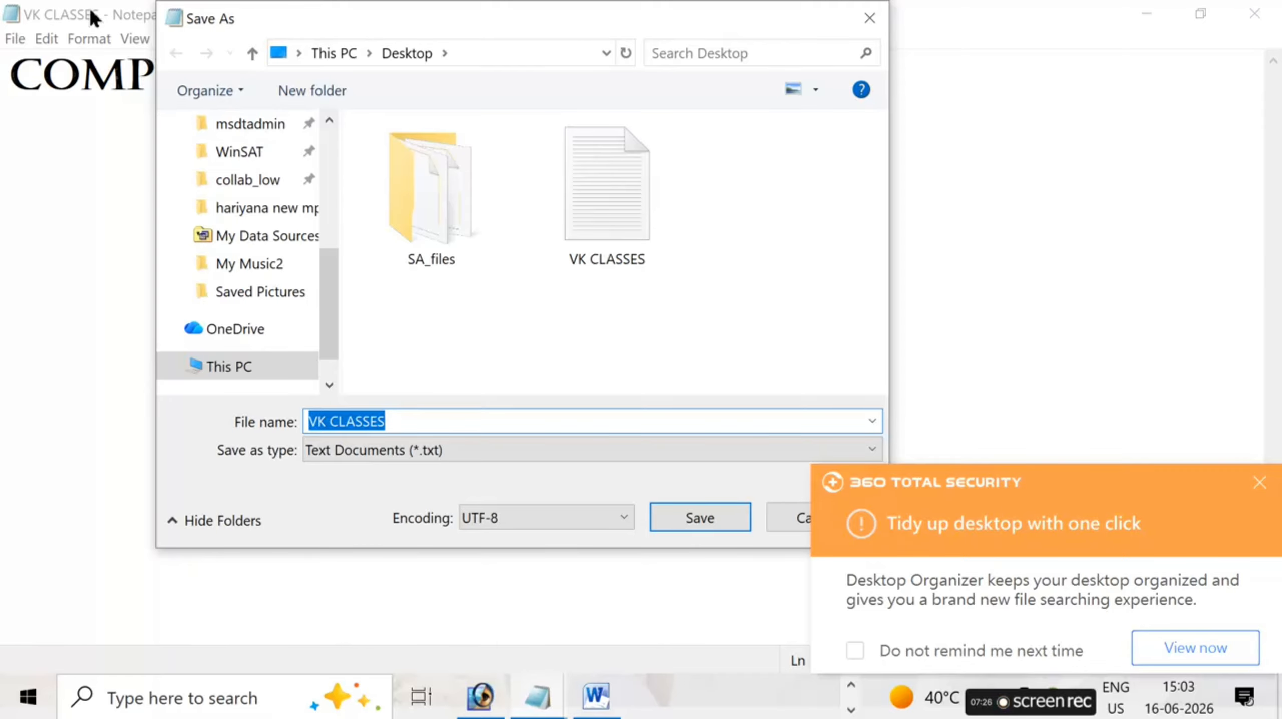
{"action": "key", "text": "BackSpace"}
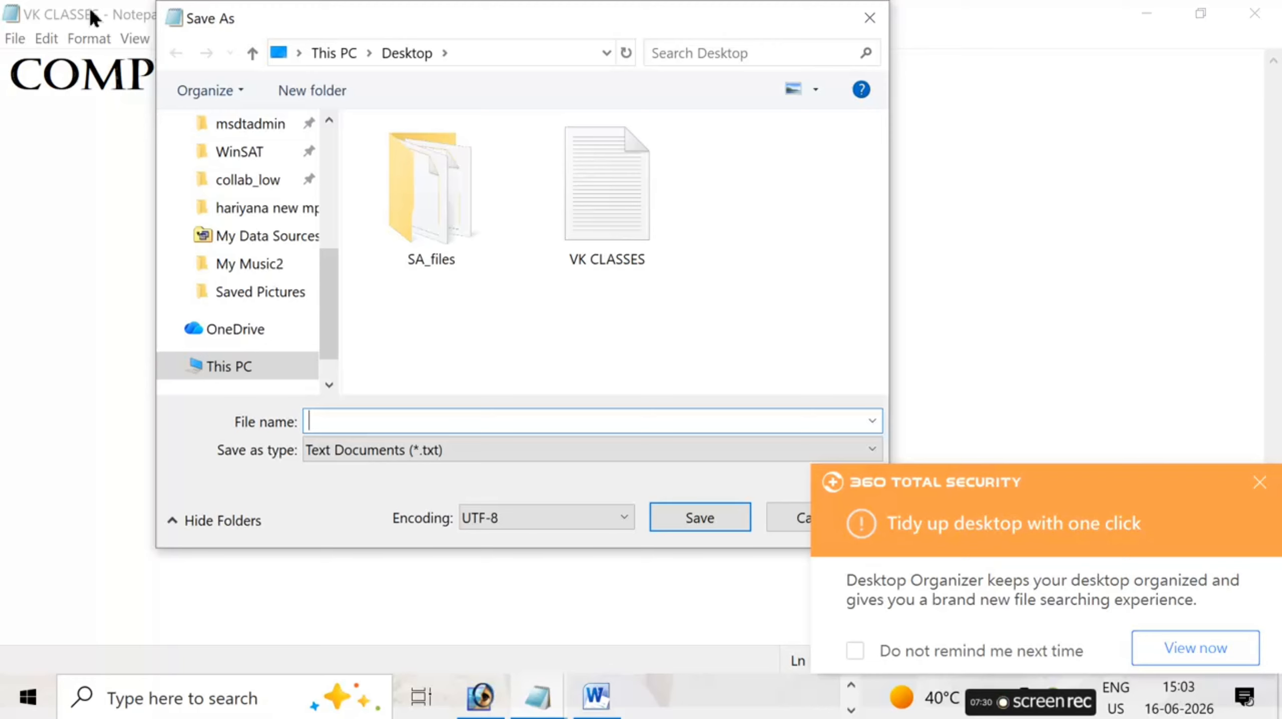
{"action": "type", "text": "COMPUTER "}
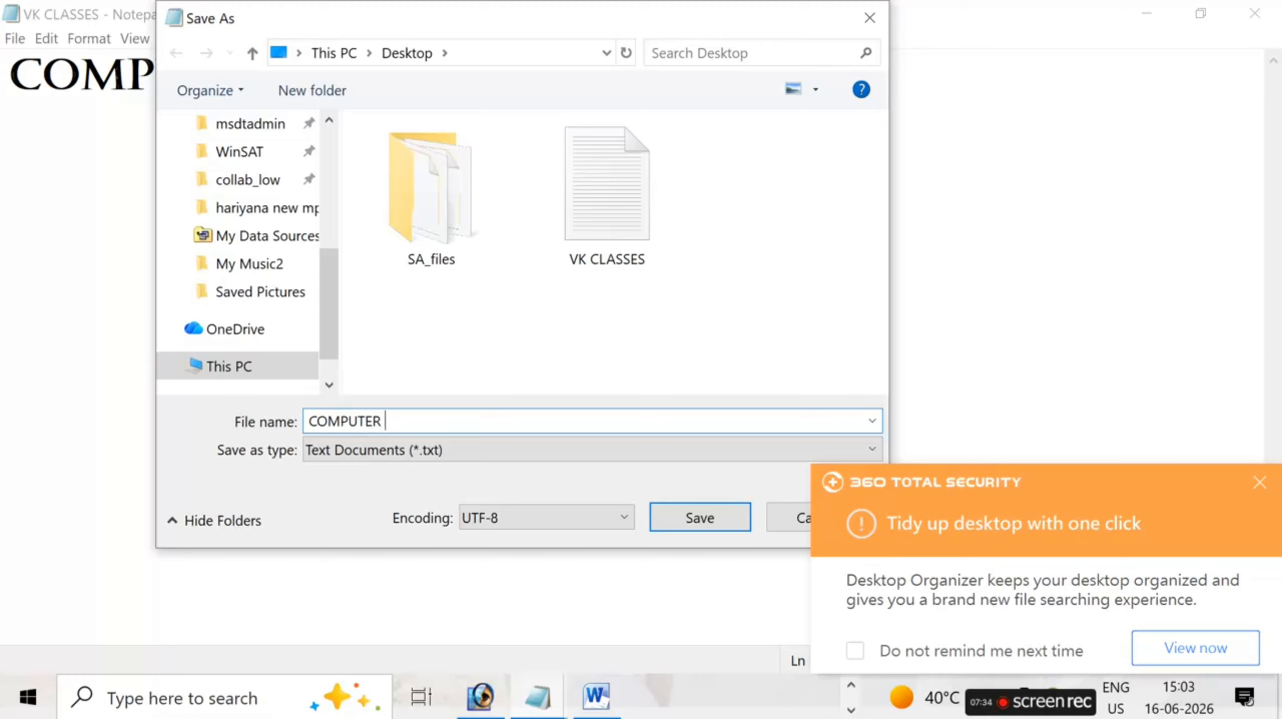
{"action": "type", "text": "CLASSES"}
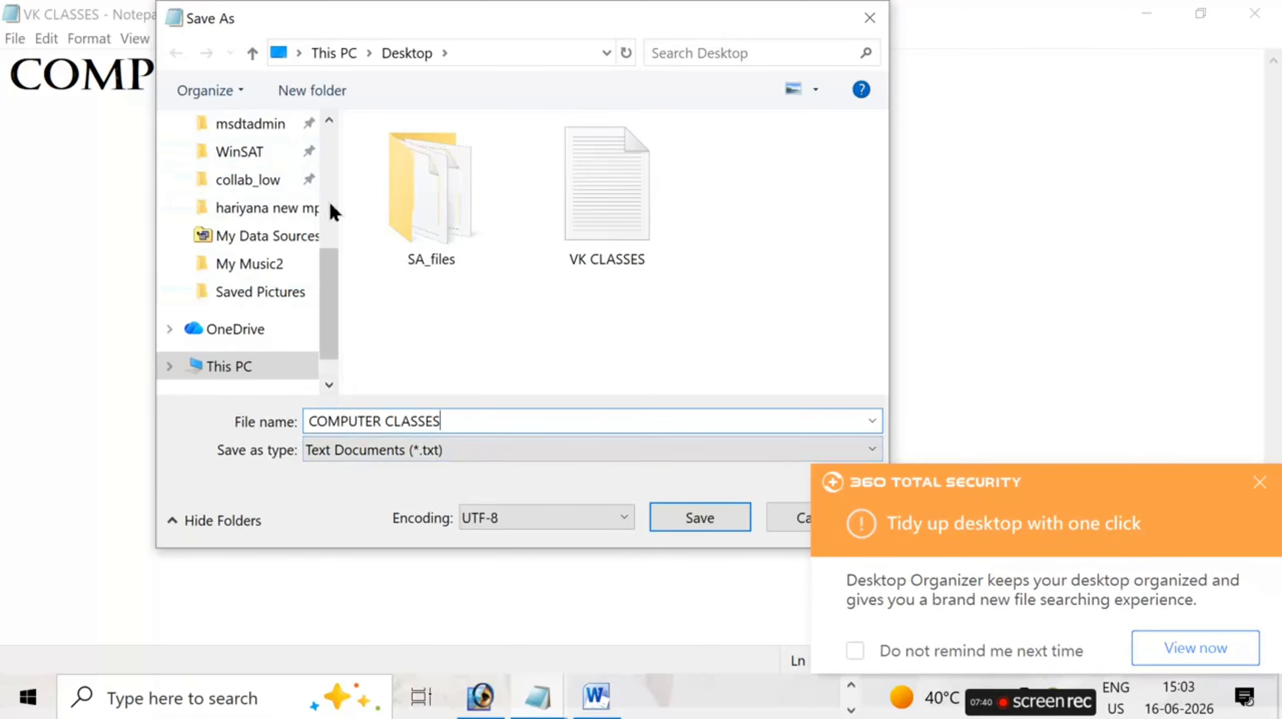
{"action": "scroll", "coordinate": [312, 207], "scroll_direction": "up", "scroll_amount": 4}
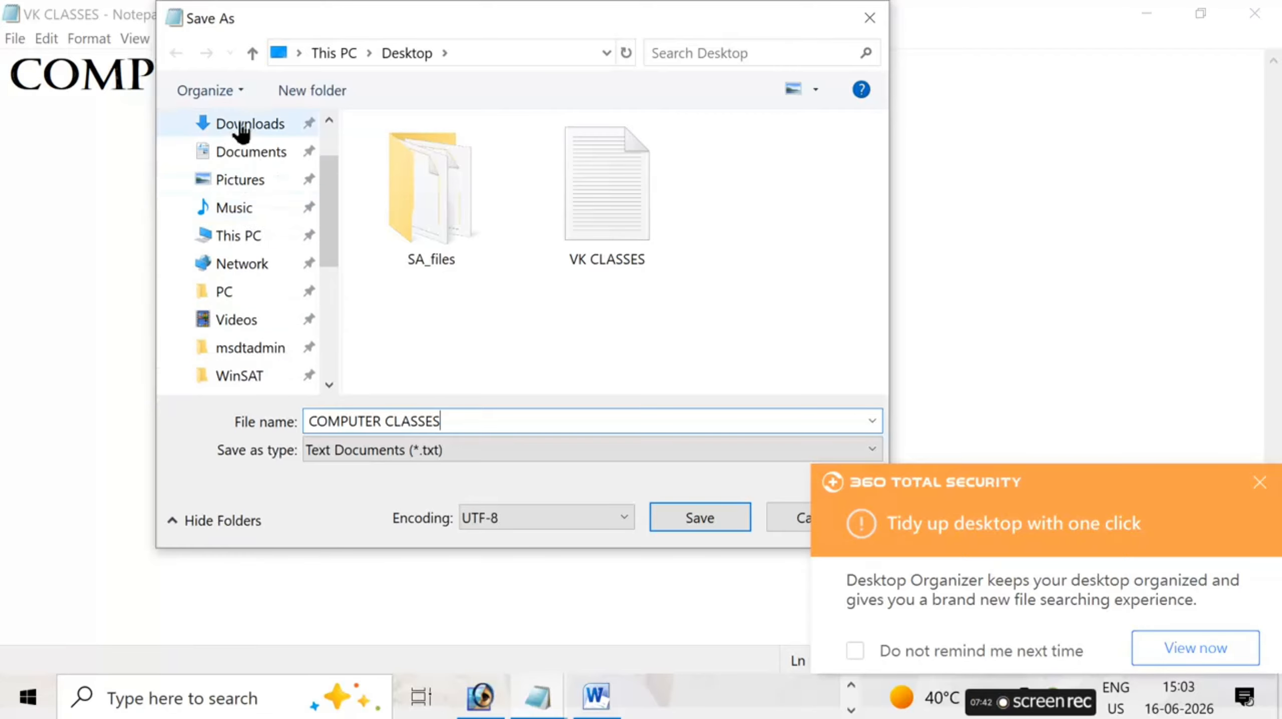
{"action": "left_click", "coordinate": [244, 129]}
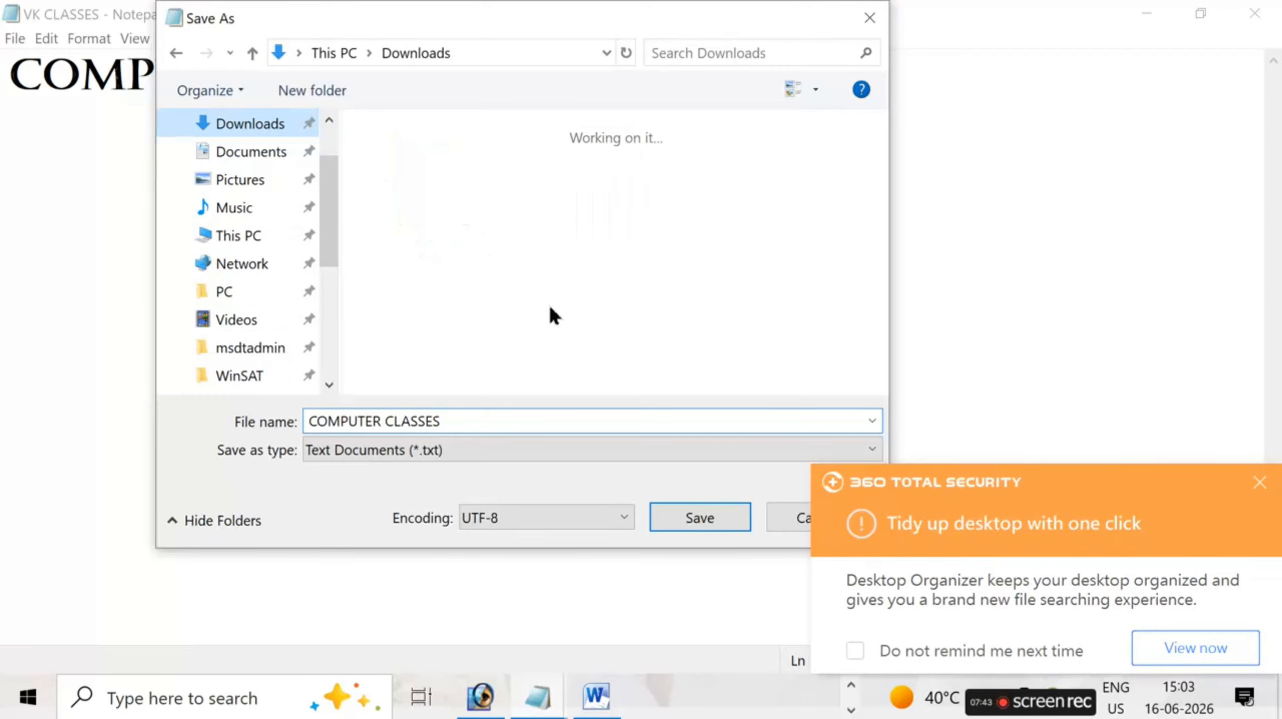
{"action": "left_click", "coordinate": [703, 517]}
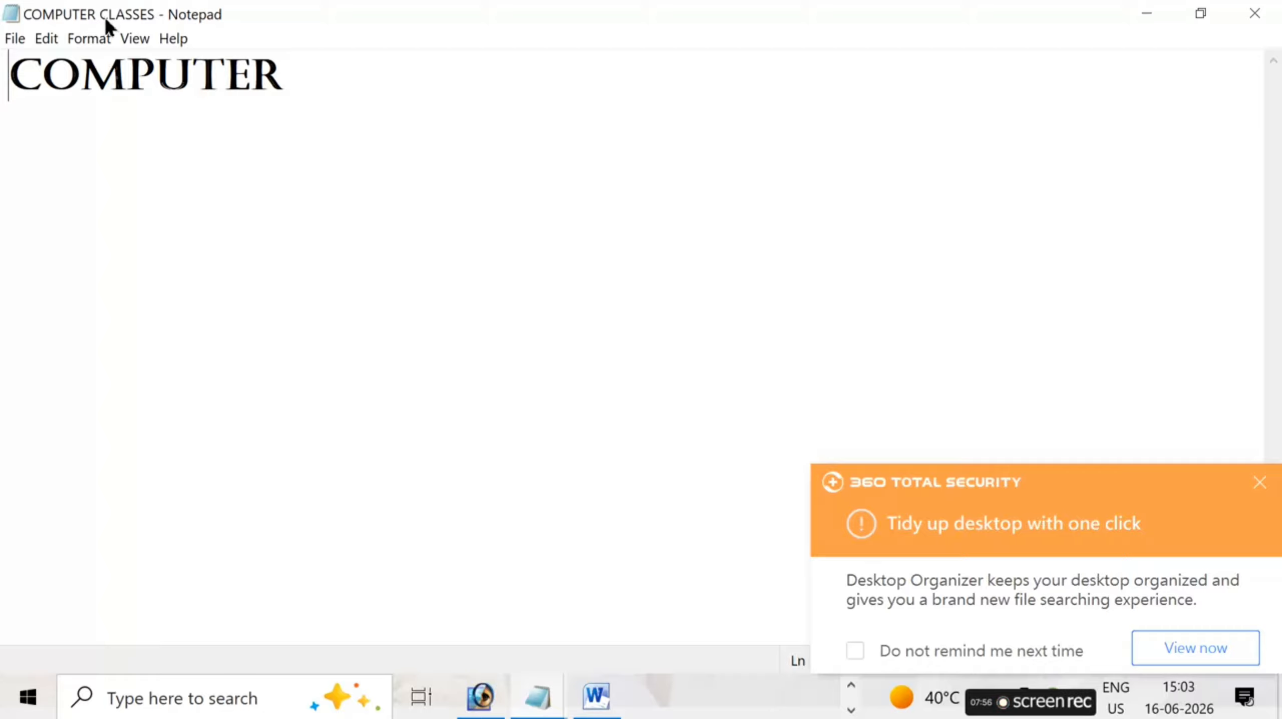
- In the page setup, choose A4 210 x 297 mm paper and try landscape orientation before returning to portrait
{"action": "left_click", "coordinate": [39, 40]}
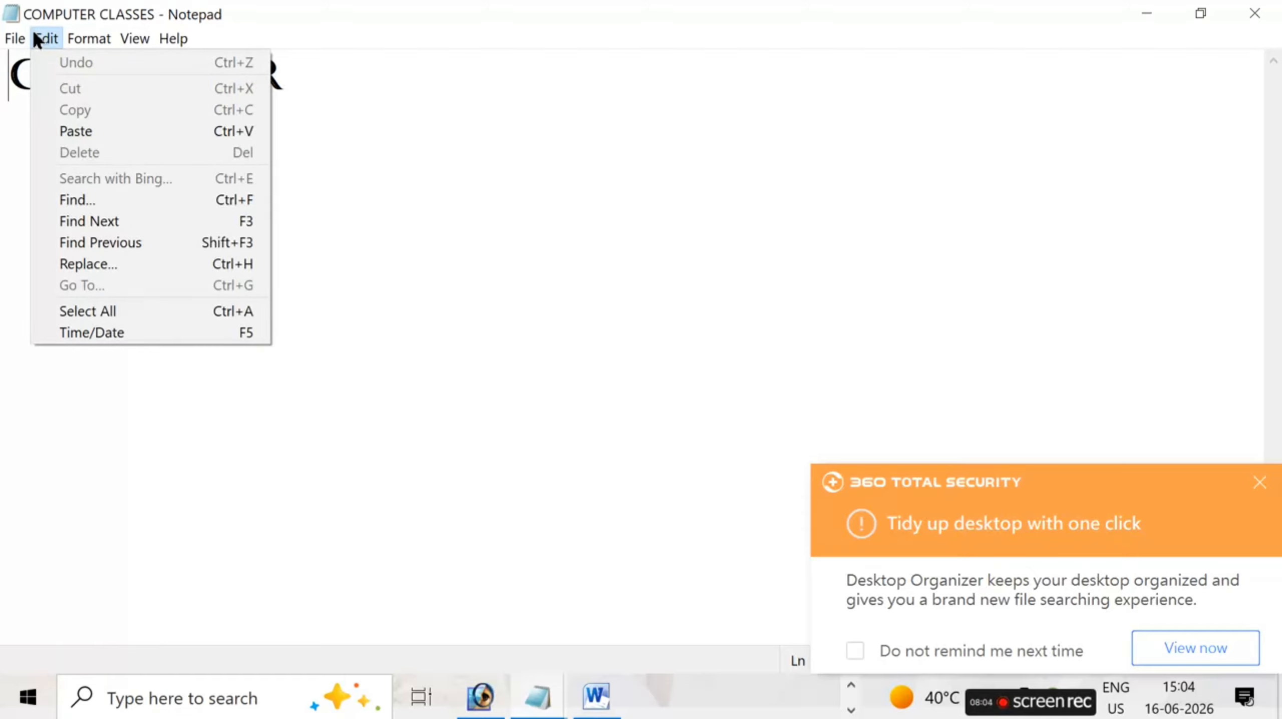
{"action": "mouse_move", "coordinate": [16, 38]}
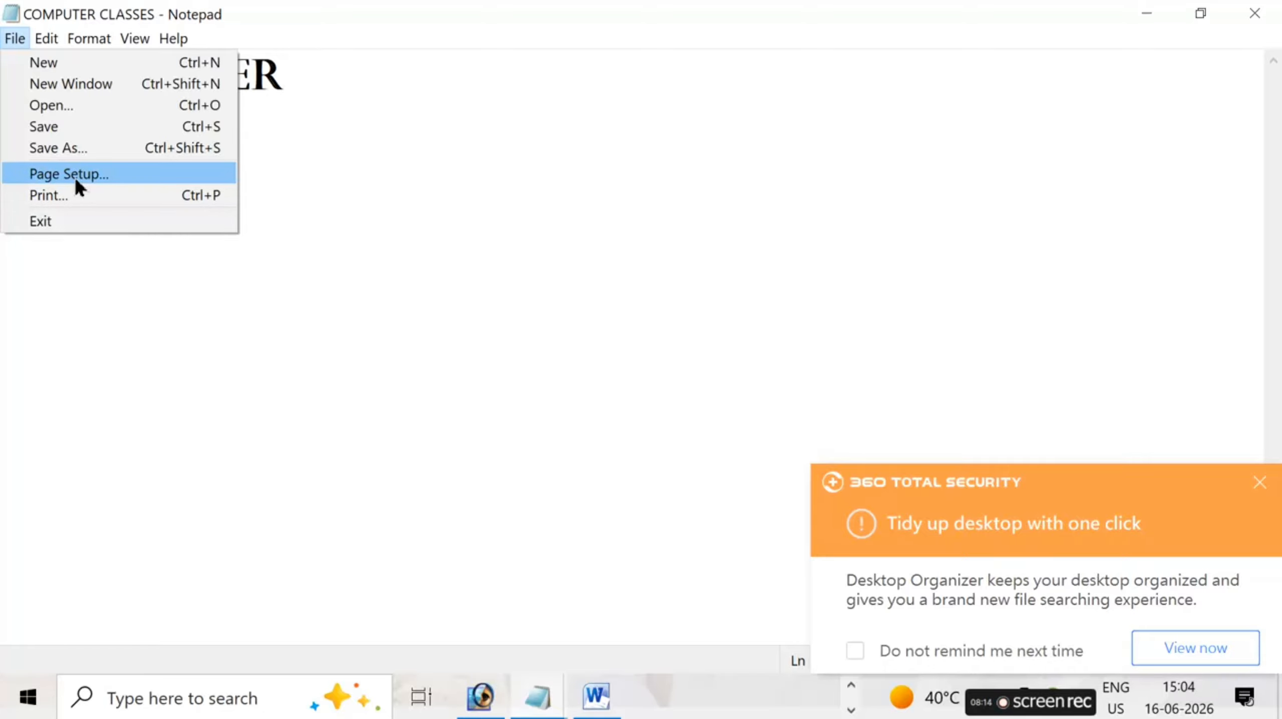
{"action": "left_click", "coordinate": [76, 180]}
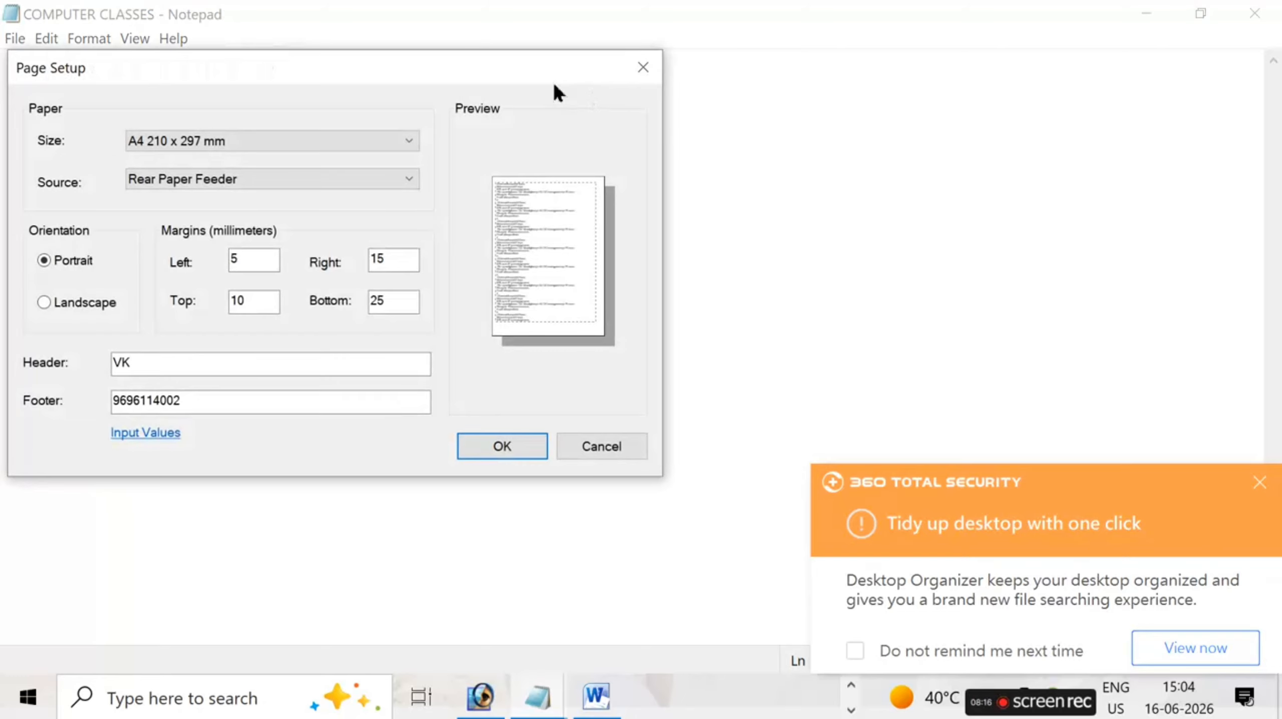
{"action": "left_click_drag", "start_coordinate": [501, 71], "coordinate": [662, 65]}
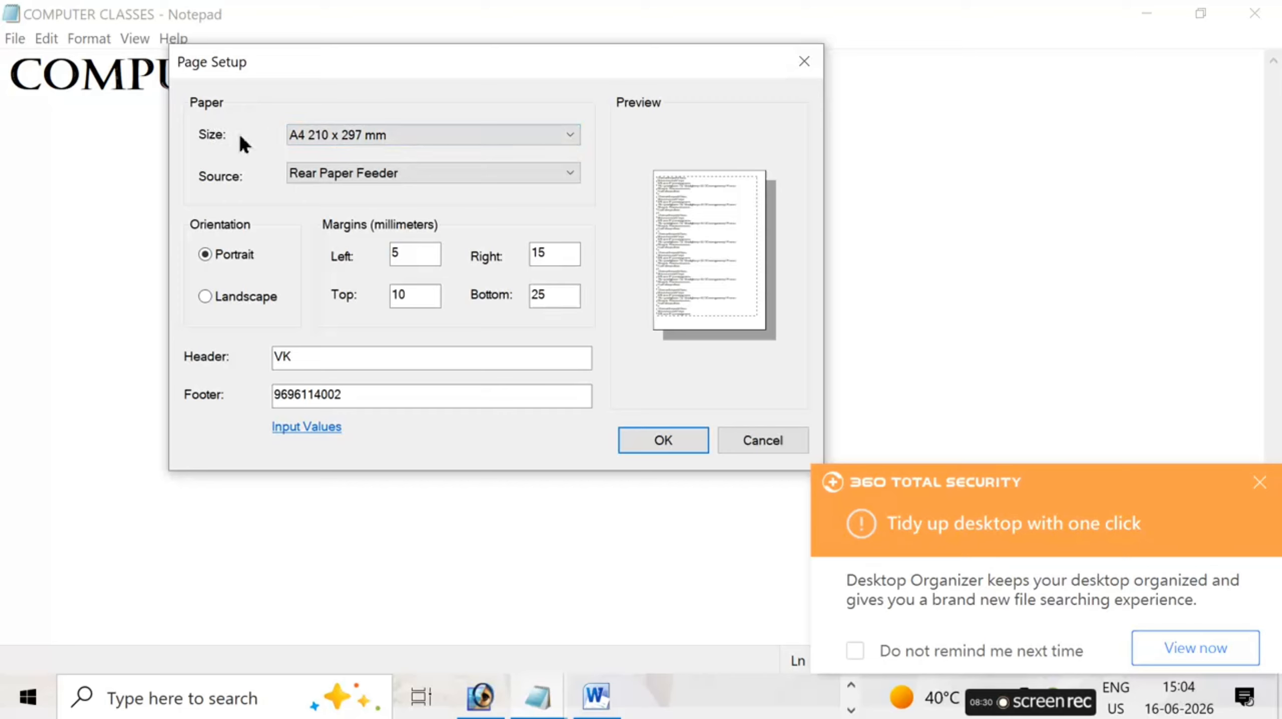
{"action": "left_click", "coordinate": [513, 142]}
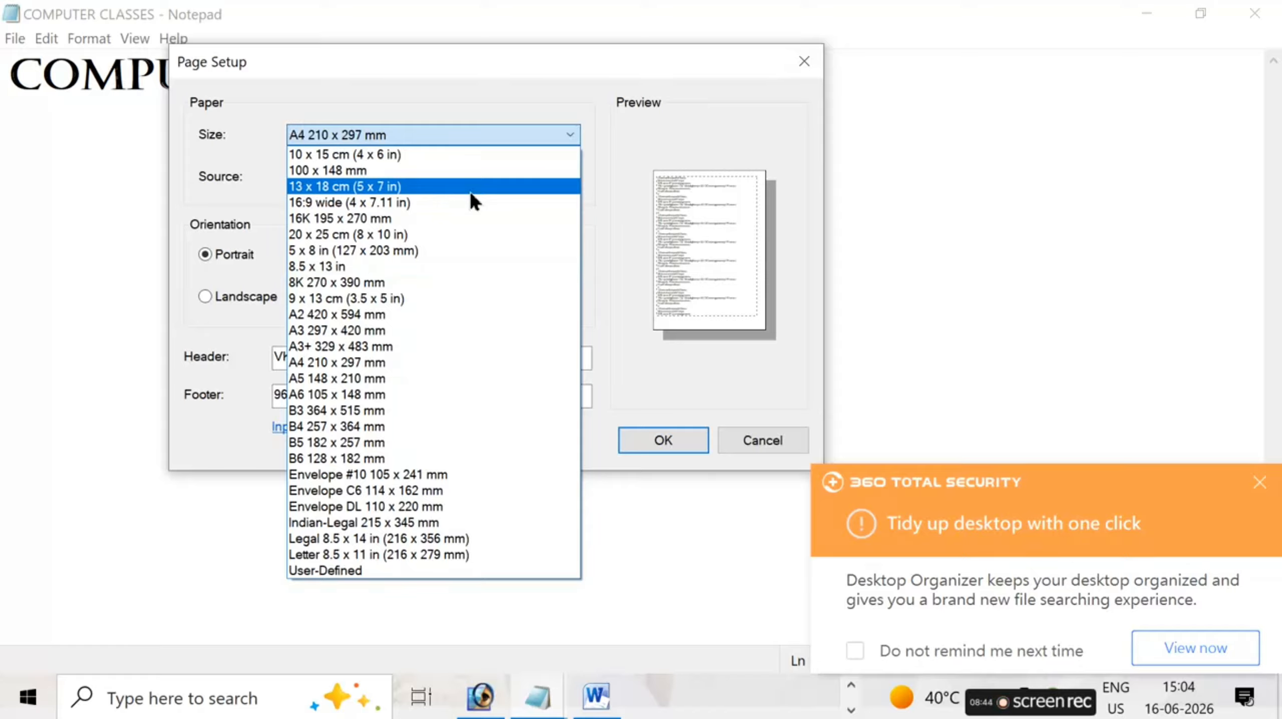
{"action": "left_click", "coordinate": [362, 362]}
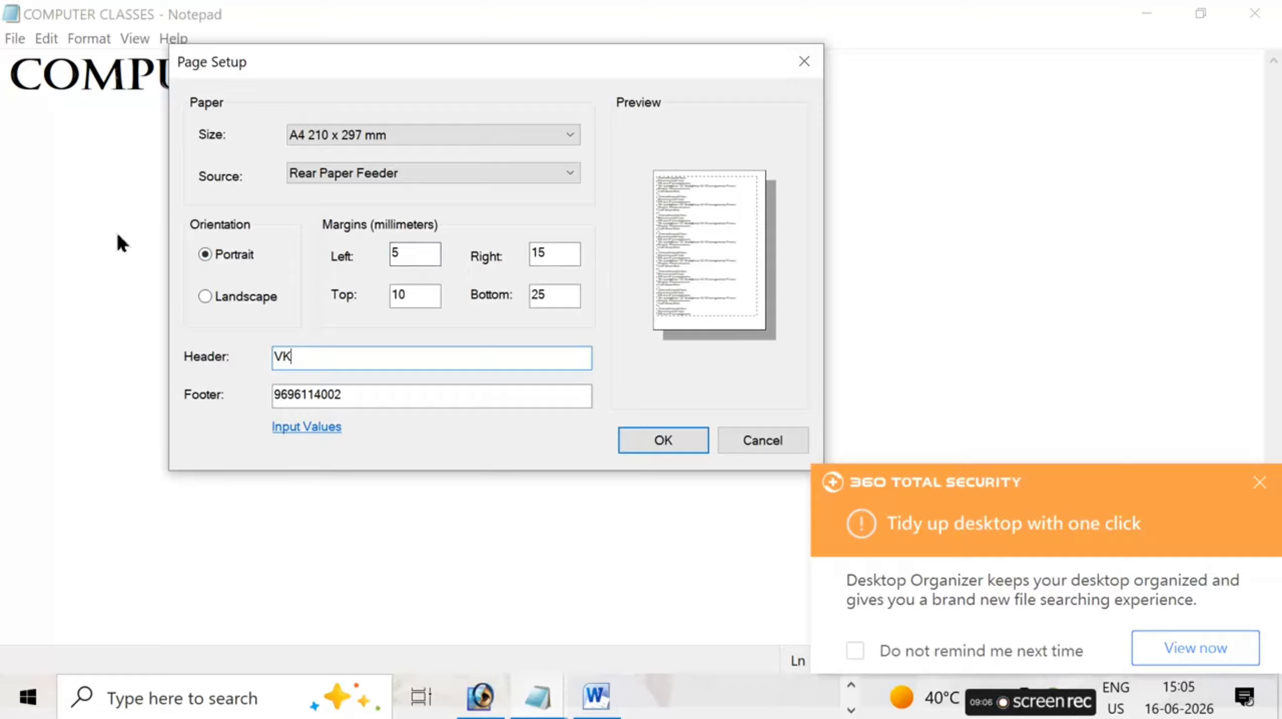
{"action": "left_click", "coordinate": [206, 296]}
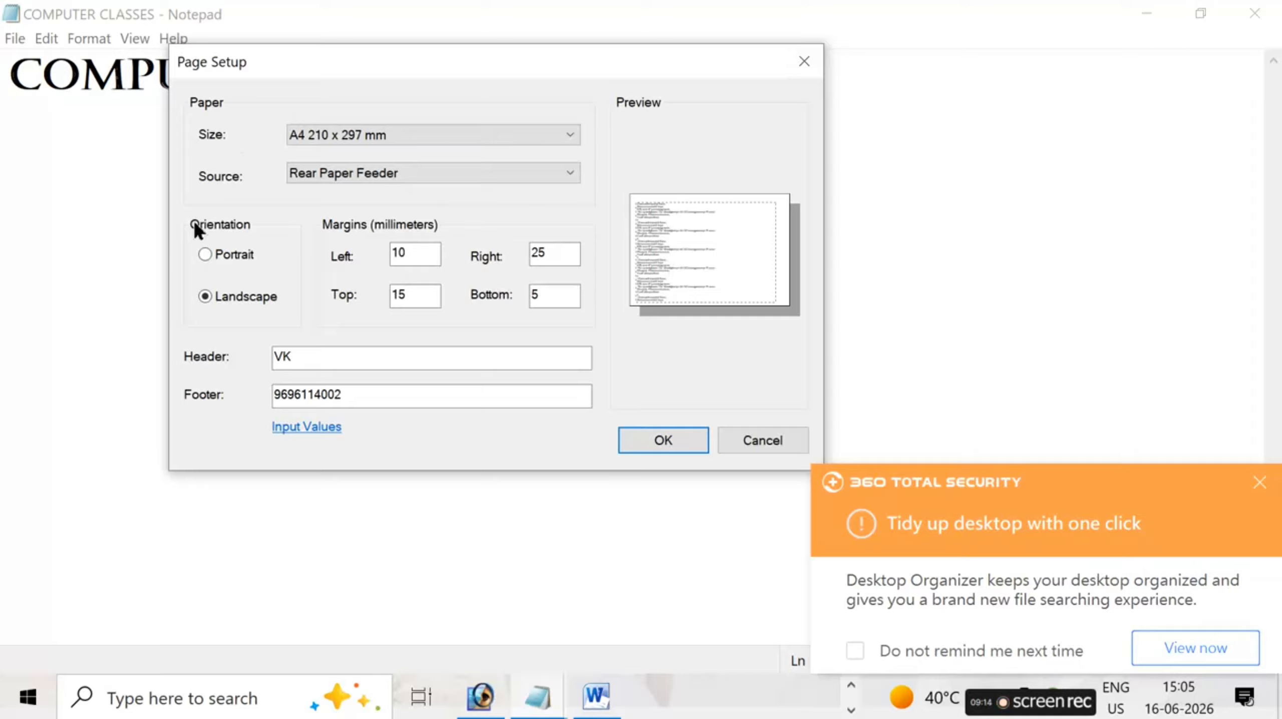
{"action": "left_click", "coordinate": [214, 252]}
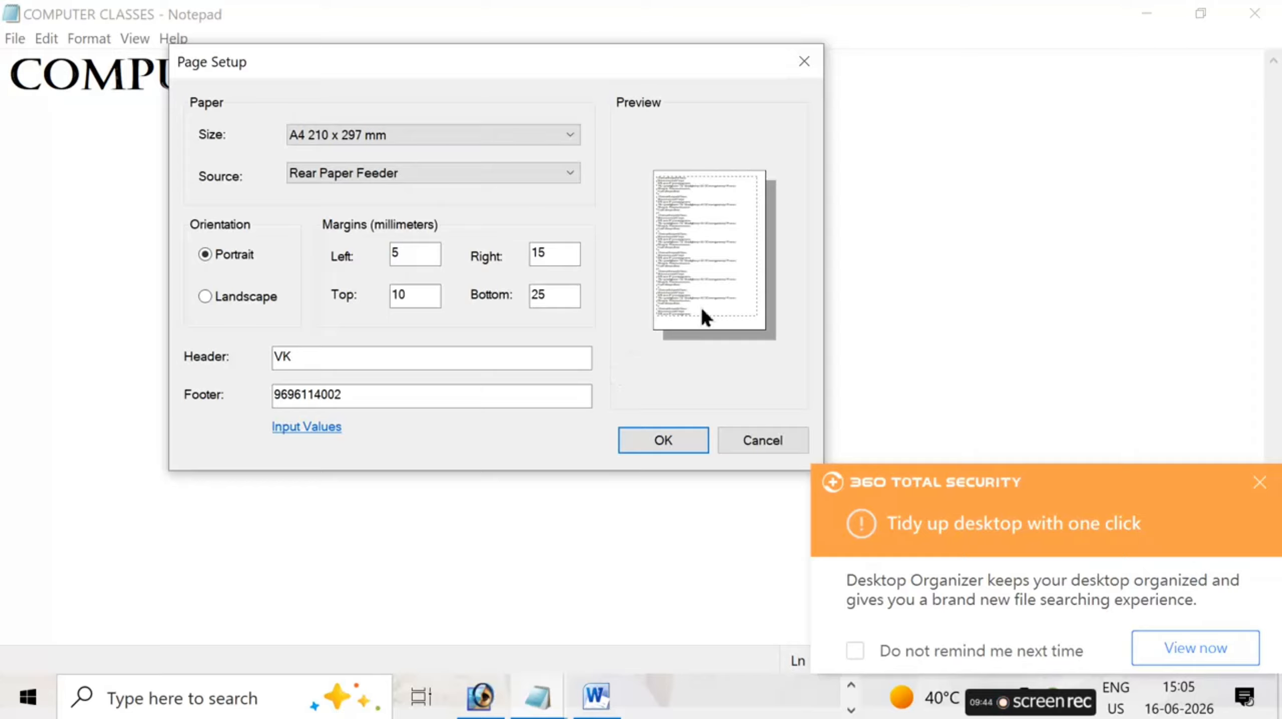
- Set the page margins to 20 mm left, 30 mm bottom and 50 mm top
{"action": "left_click", "coordinate": [432, 261]}
{"action": "key", "text": "BackSpace"}
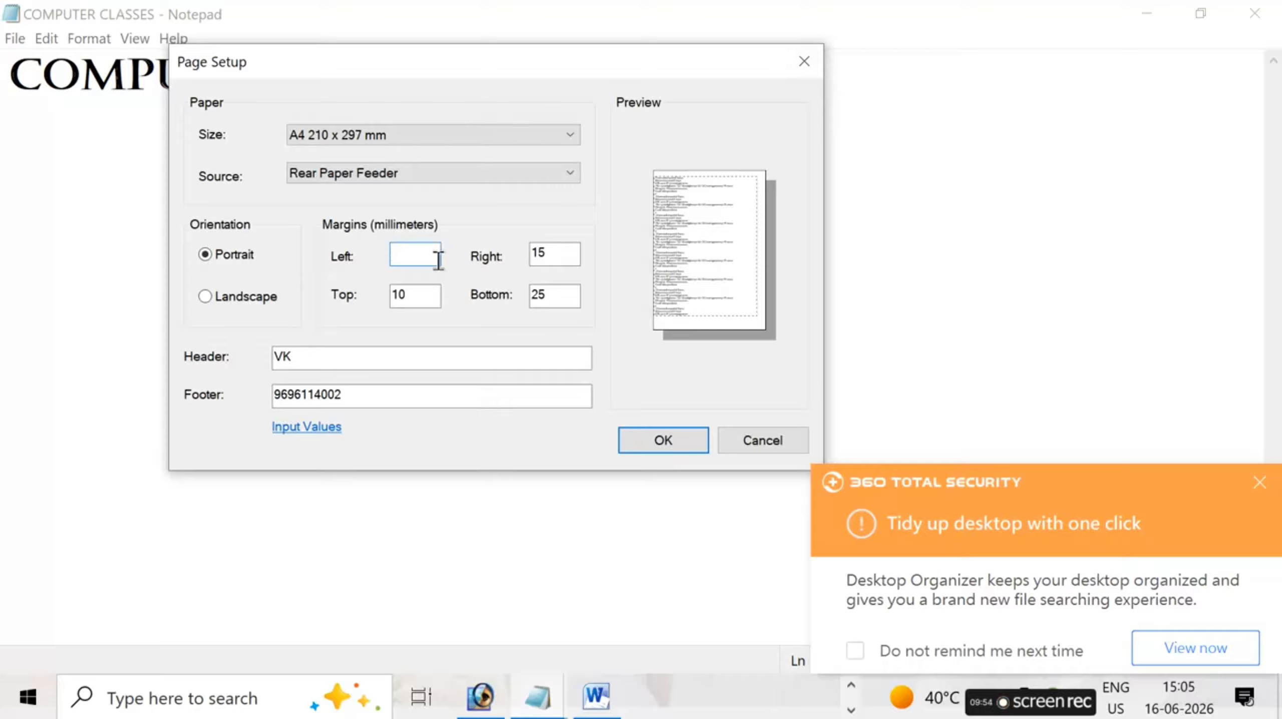
{"action": "type", "text": "20"}
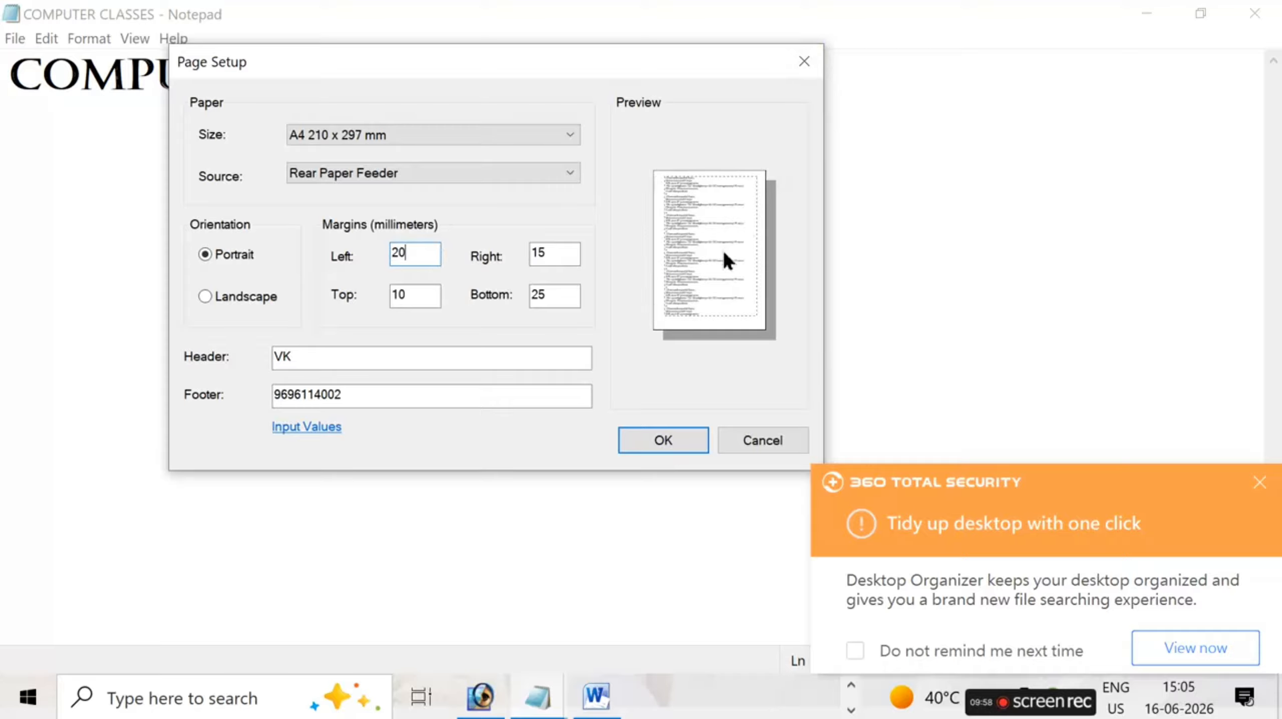
{"action": "left_click", "coordinate": [557, 302]}
{"action": "key", "text": "BackSpace"}
{"action": "key", "text": "BackSpace"}
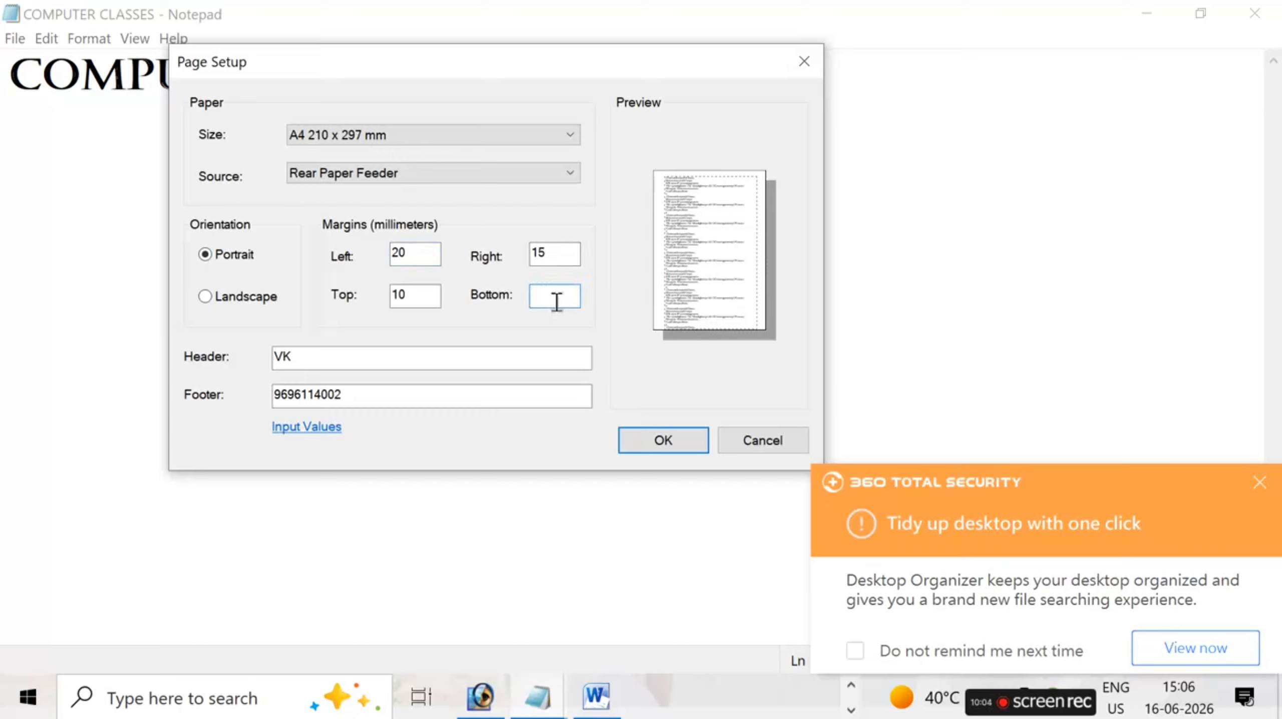
{"action": "type", "text": "30"}
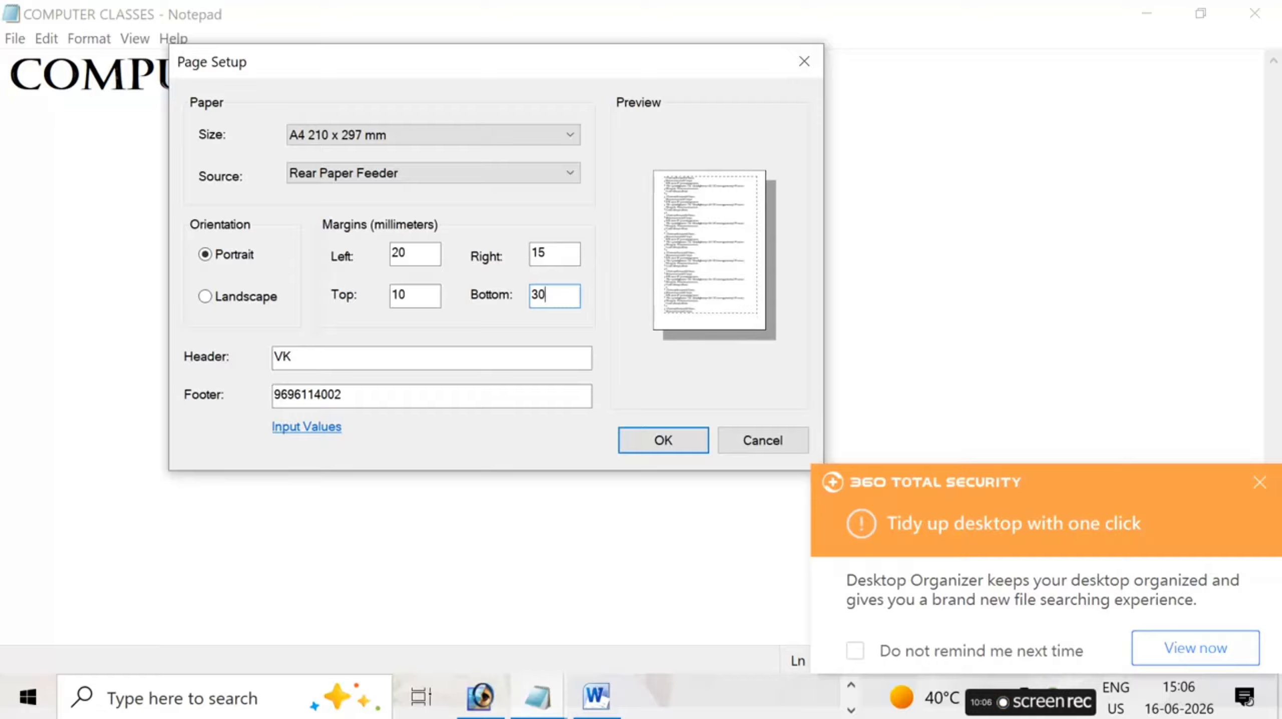
{"action": "double_click", "coordinate": [424, 301]}
{"action": "type", "text": "5"}
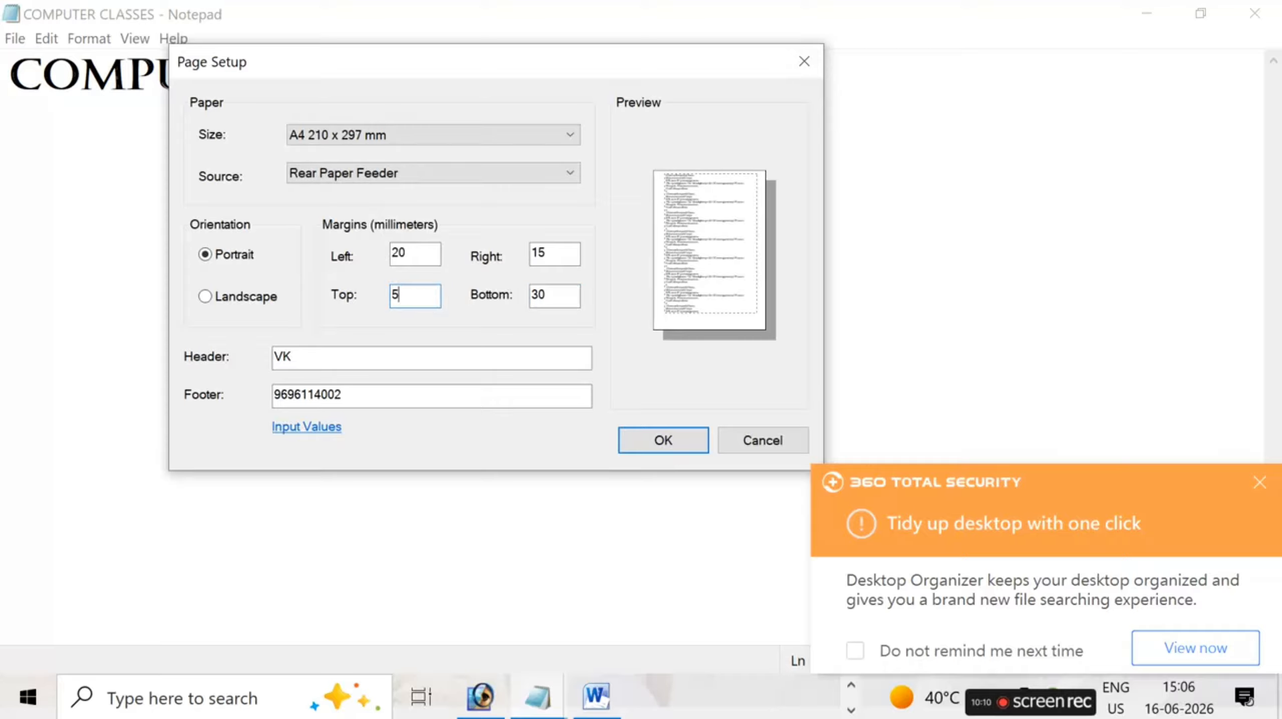
{"action": "type", "text": "0"}
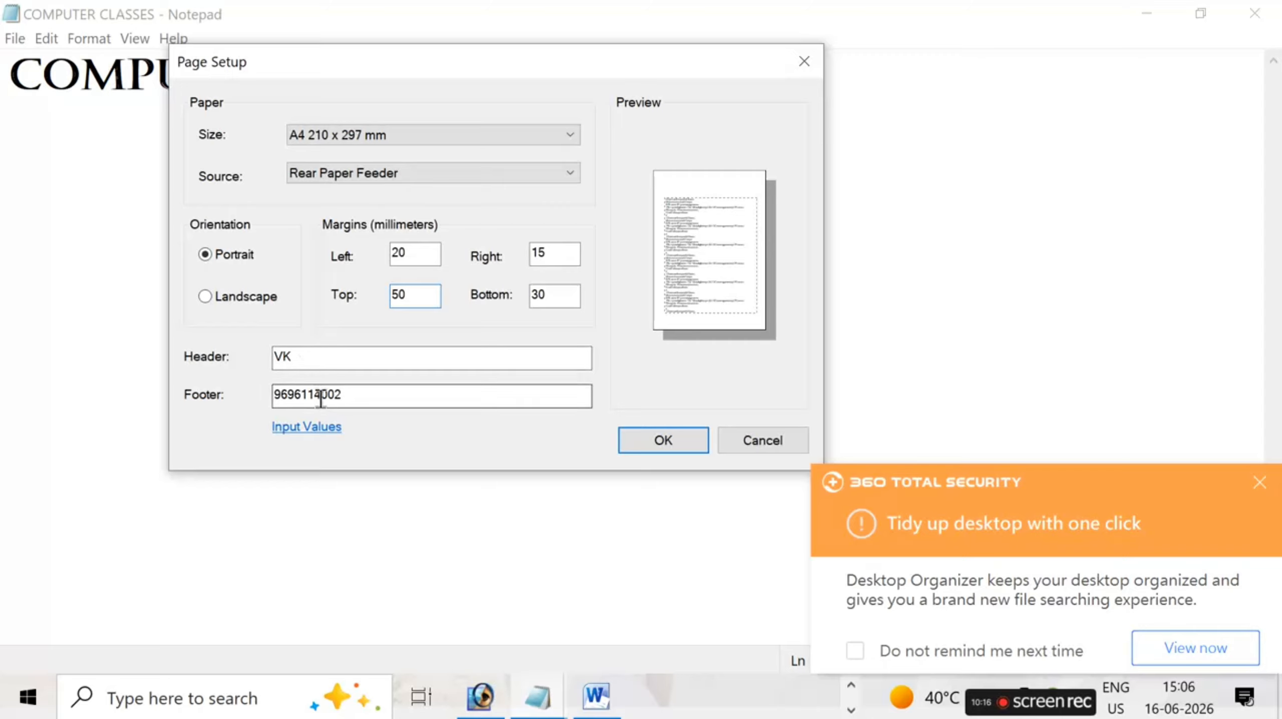
- Visit the header and footer fields and discard the page setup changes
{"action": "left_click", "coordinate": [325, 361]}
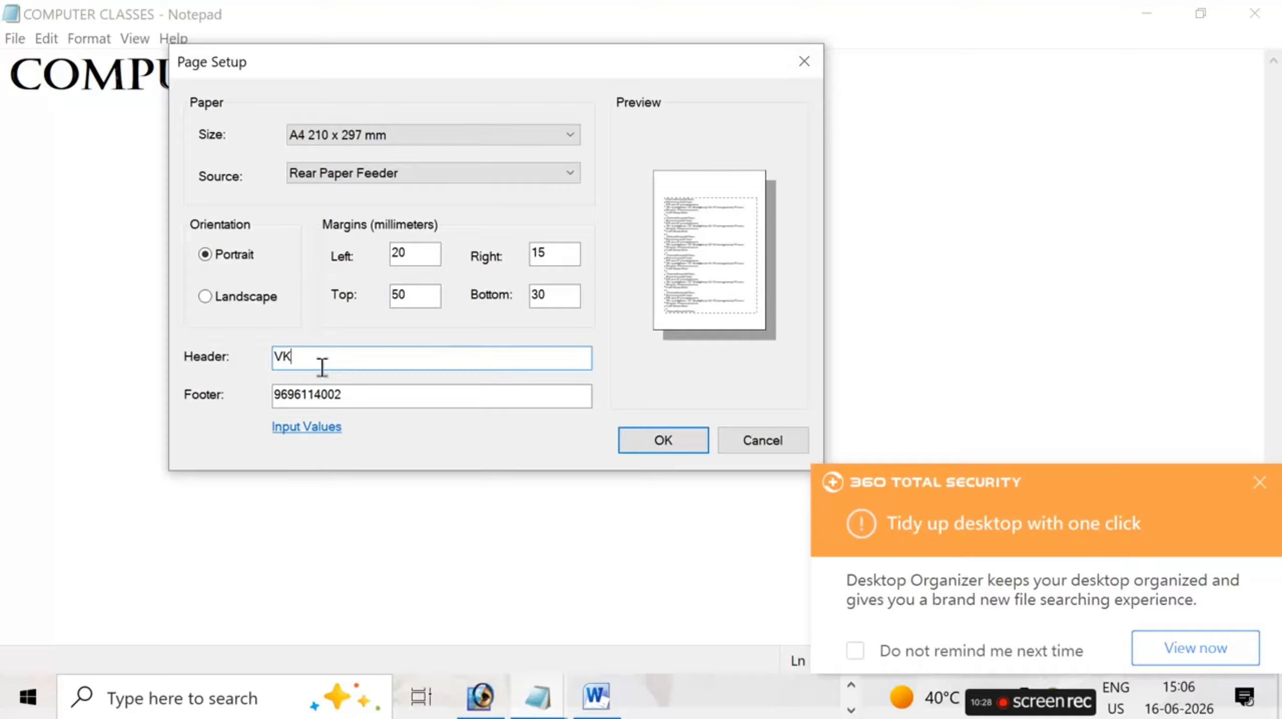
{"action": "left_click", "coordinate": [357, 406]}
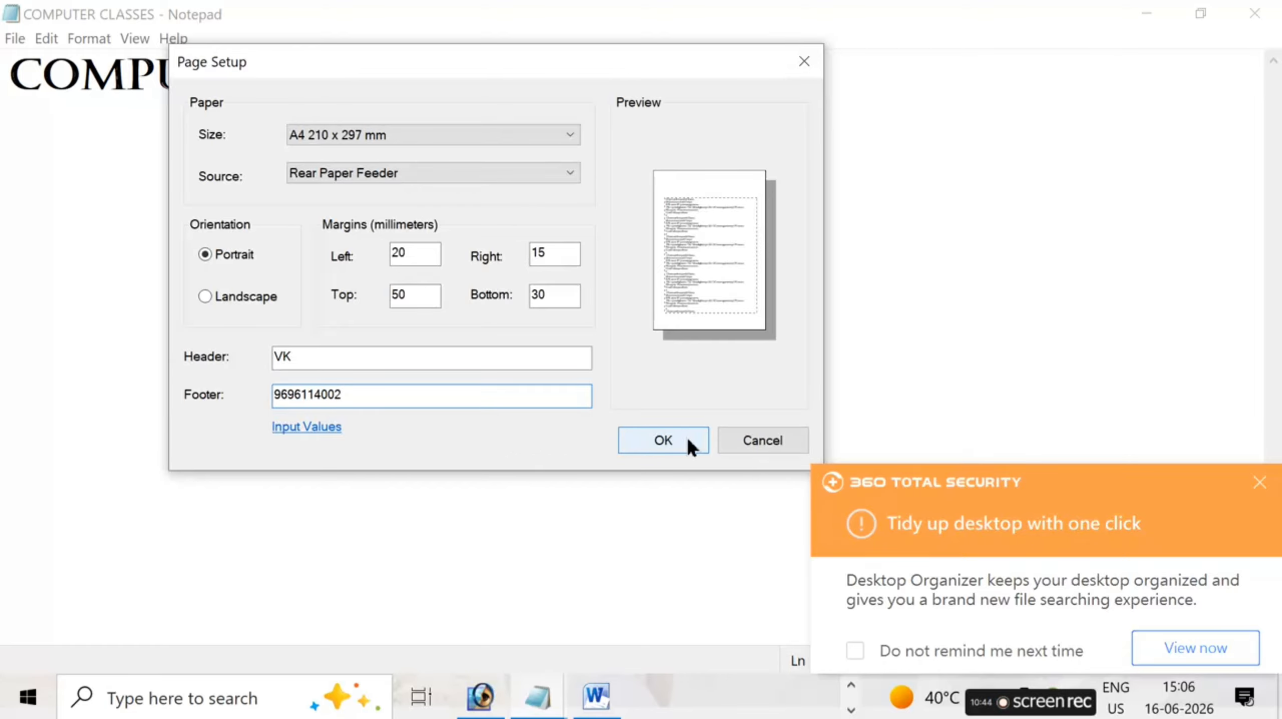
{"action": "left_click", "coordinate": [758, 439]}
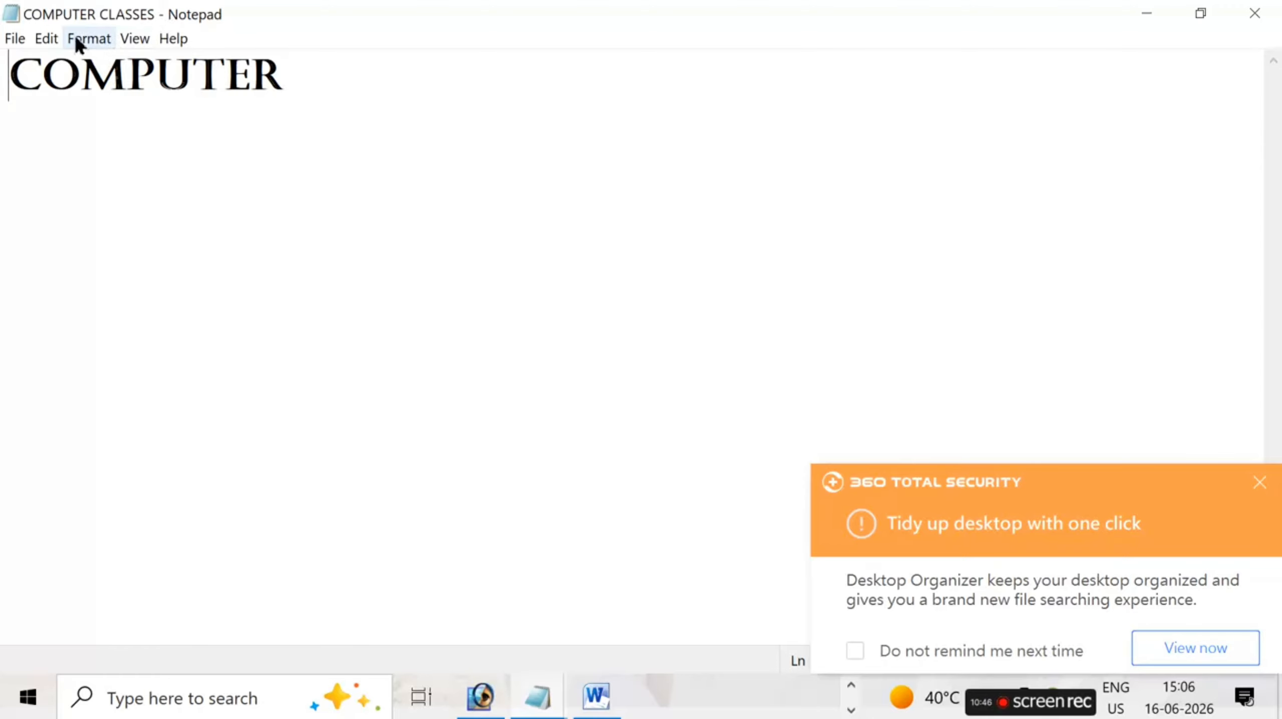
- Open the document's print settings, dismiss the 360 Total Security notification and set the number of copies to 5
{"action": "left_click", "coordinate": [40, 38]}
{"action": "left_click", "coordinate": [40, 39]}
{"action": "left_click", "coordinate": [14, 38]}
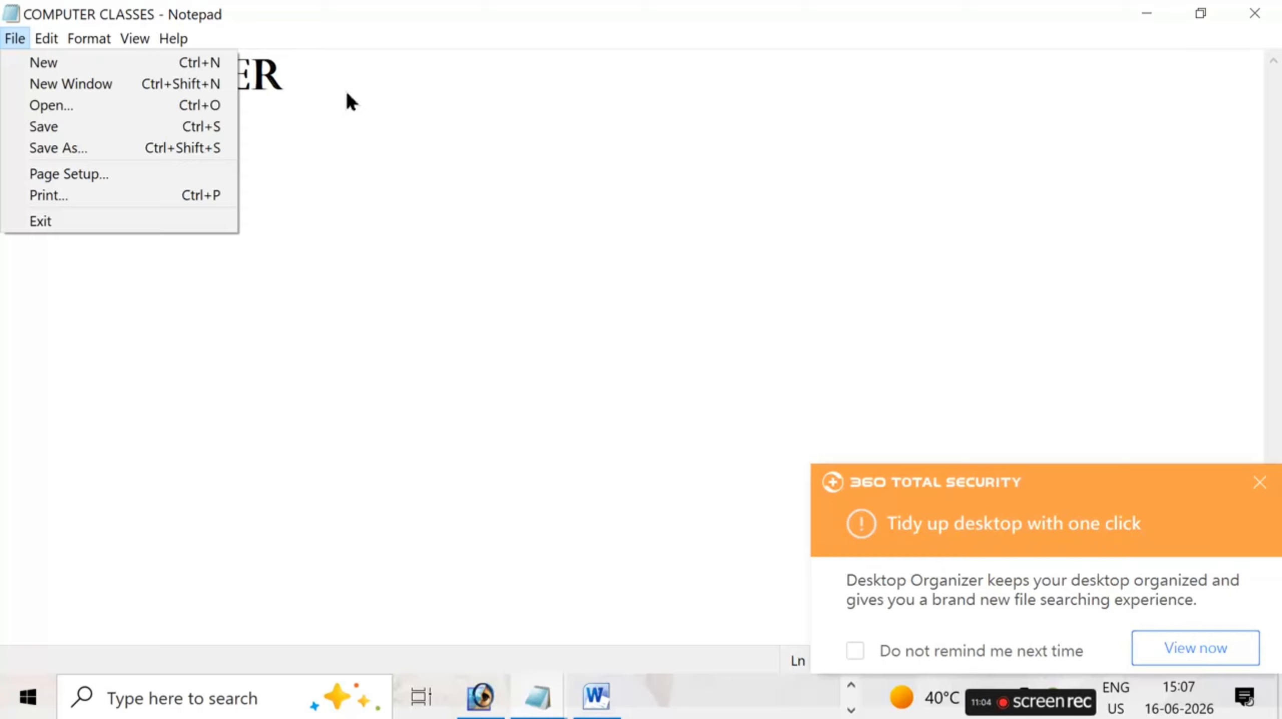
{"action": "left_click", "coordinate": [144, 199]}
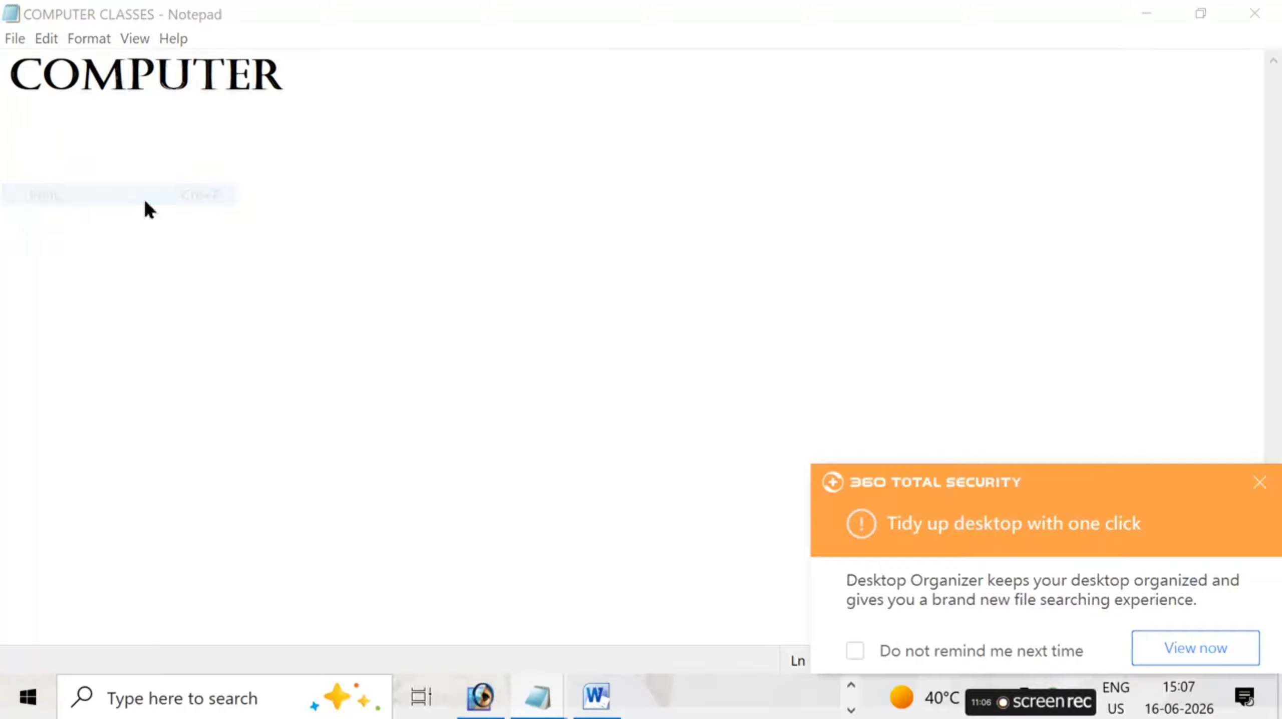
{"action": "left_click_drag", "start_coordinate": [346, 34], "coordinate": [673, 24]}
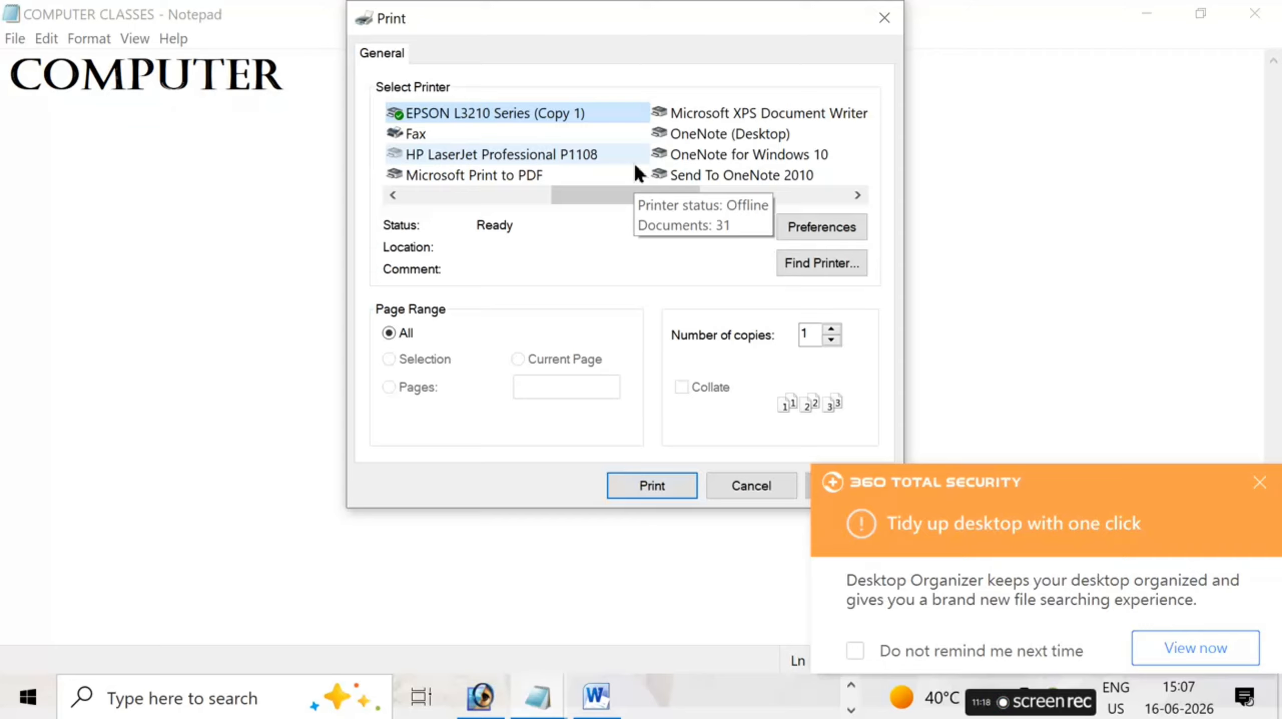
{"action": "left_click", "coordinate": [1267, 485]}
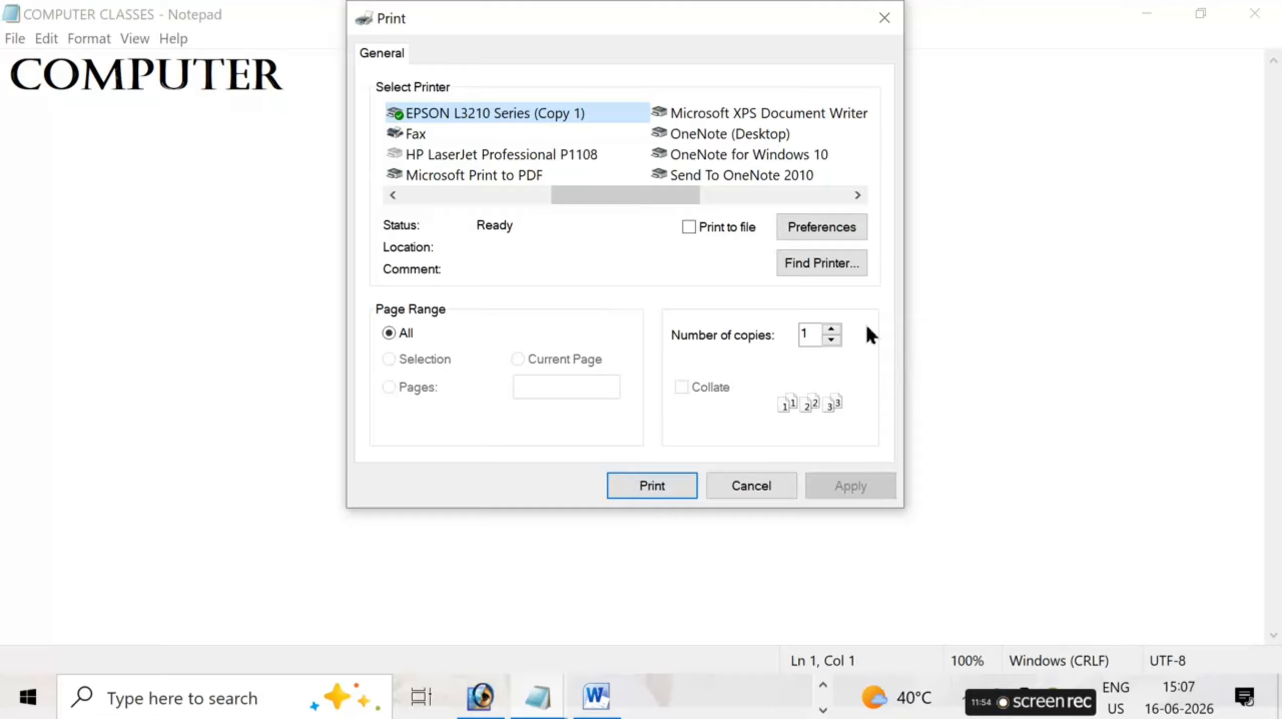
{"action": "left_click", "coordinate": [832, 330]}
{"action": "left_click", "coordinate": [832, 330]}
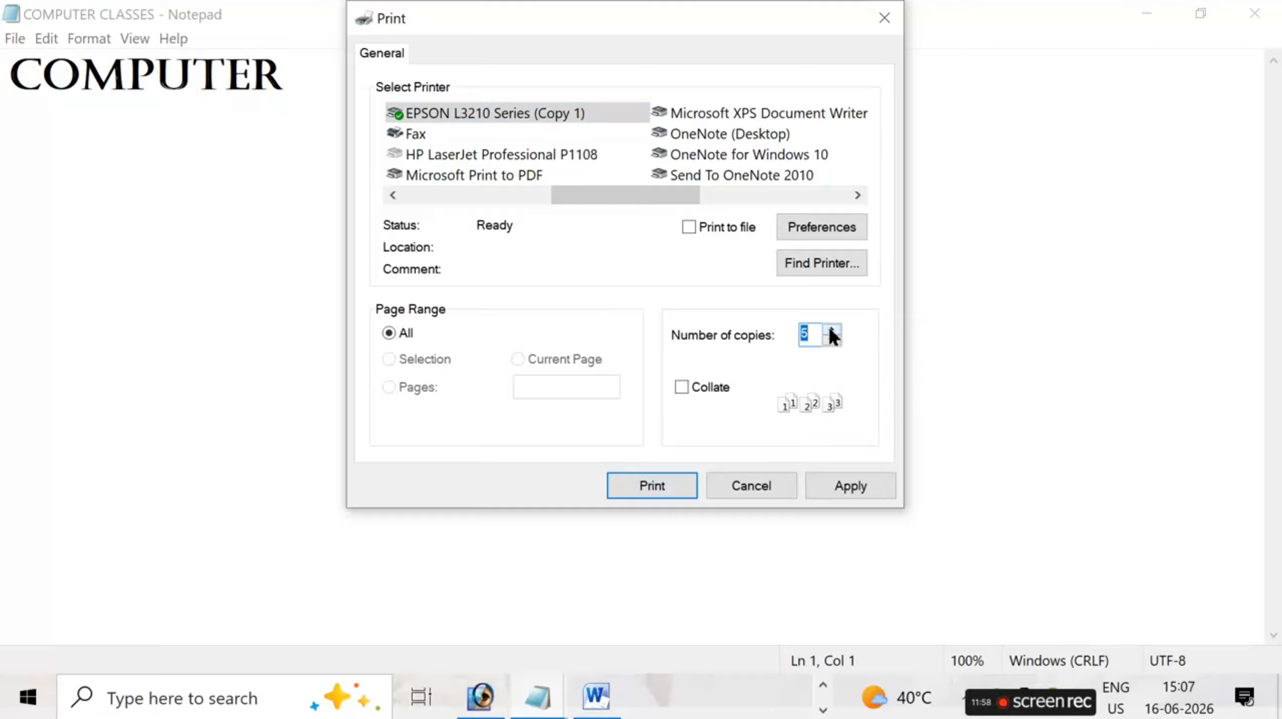
- Try Landscape, Epson Premium Glossy paper, High quality and Color in the printing preferences, and discard them without printing
{"action": "left_click", "coordinate": [837, 227]}
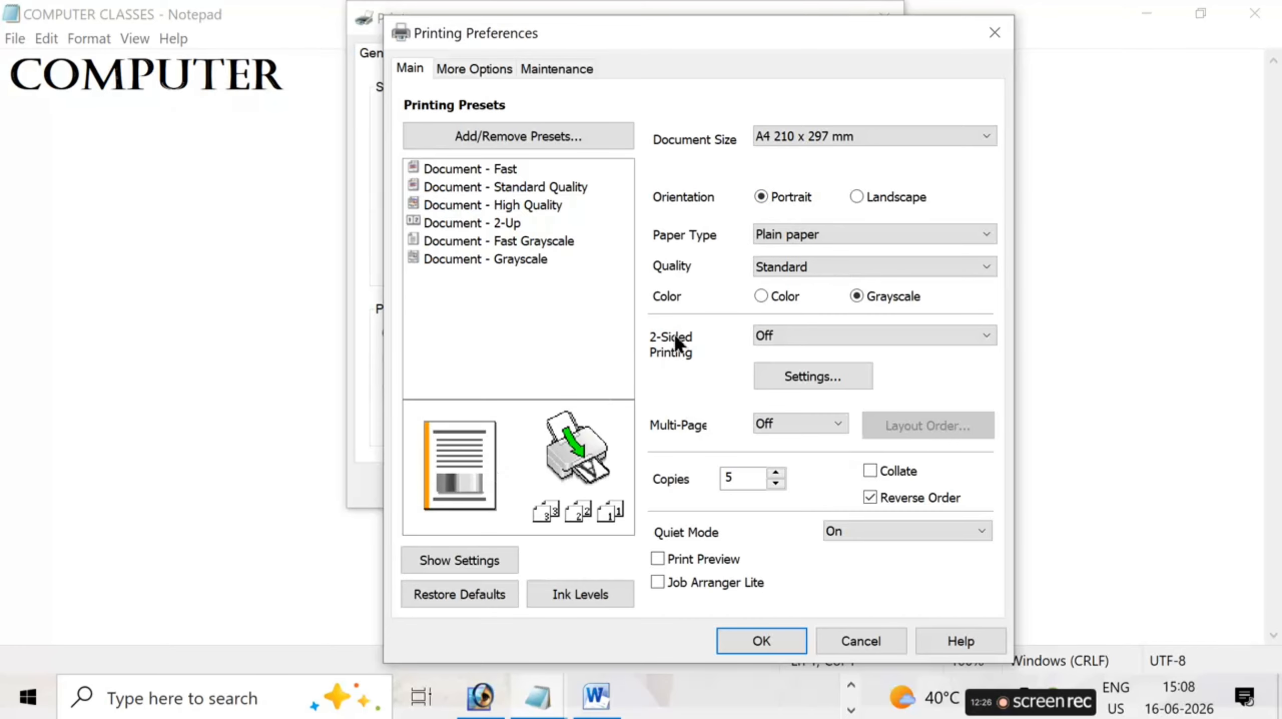
{"action": "left_click", "coordinate": [889, 204]}
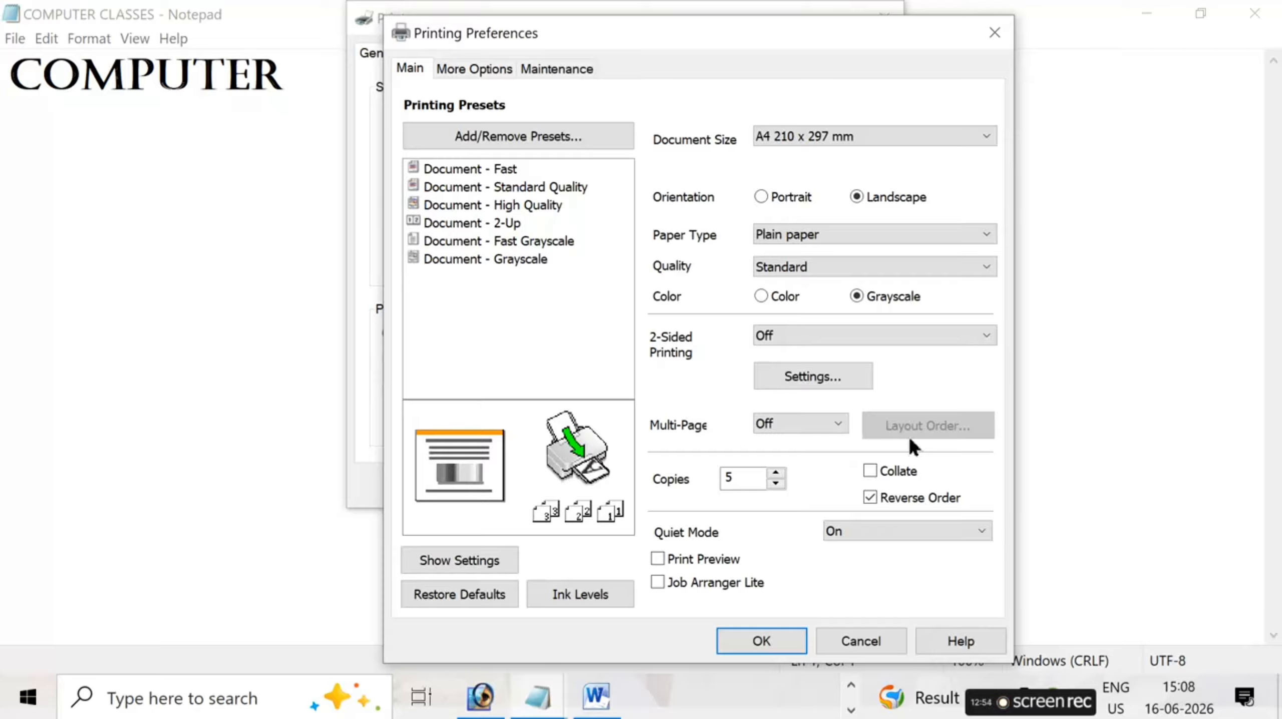
{"action": "left_click", "coordinate": [854, 235]}
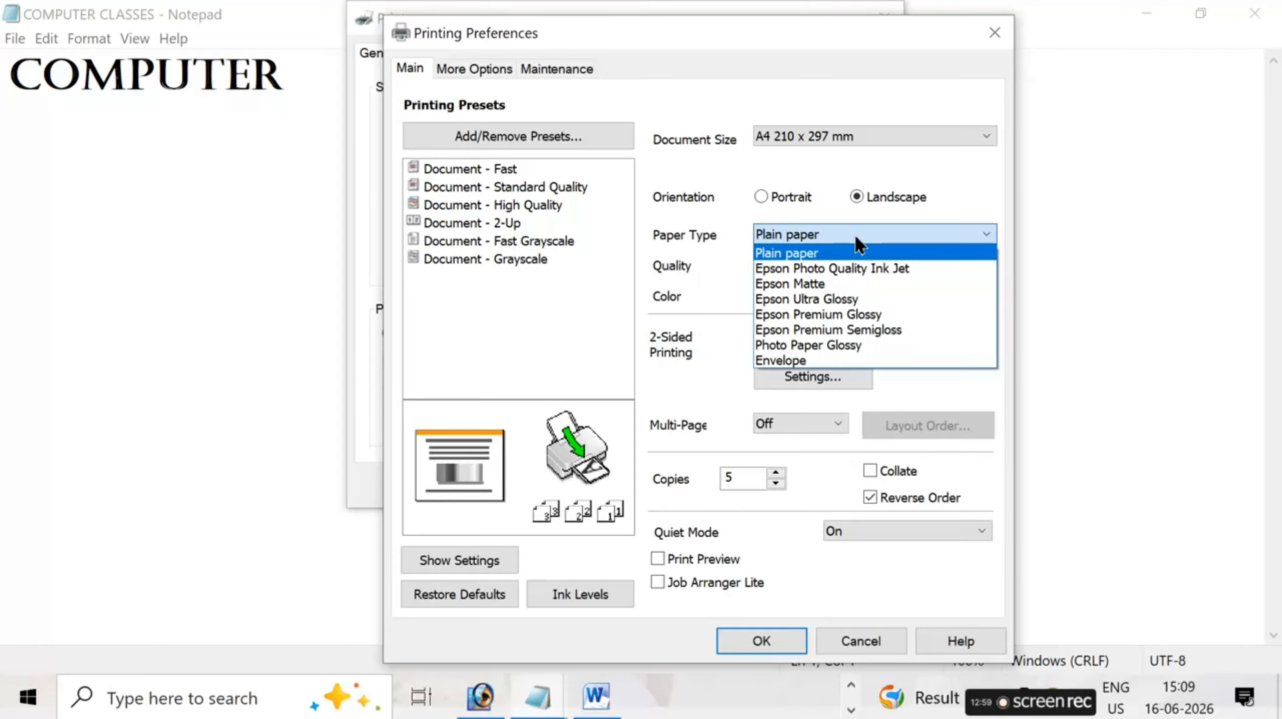
{"action": "left_click", "coordinate": [872, 314]}
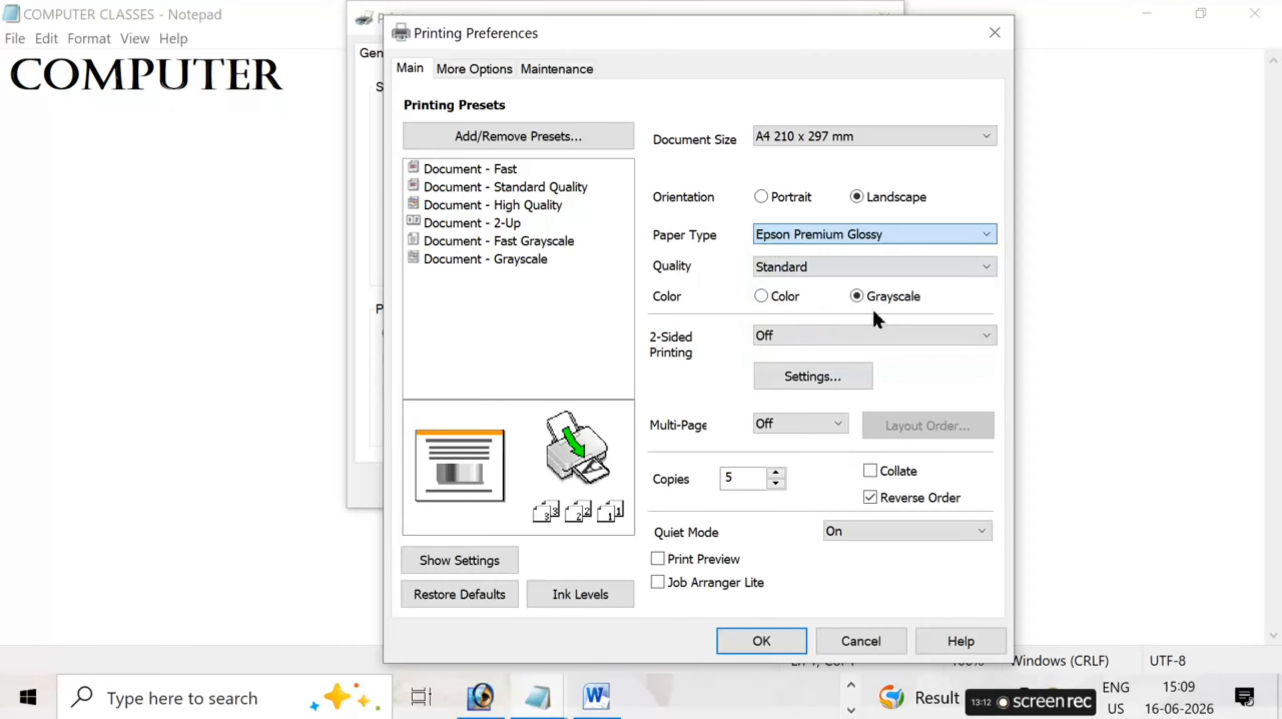
{"action": "left_click", "coordinate": [837, 268]}
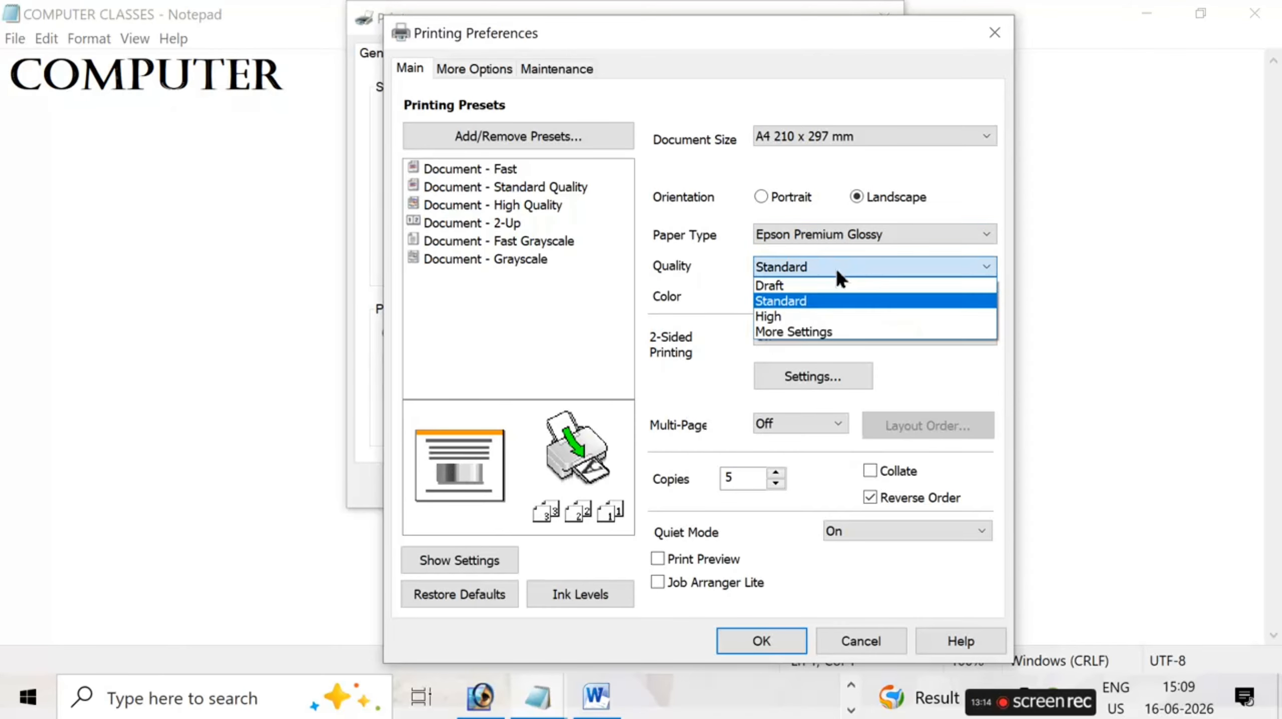
{"action": "left_click", "coordinate": [786, 318]}
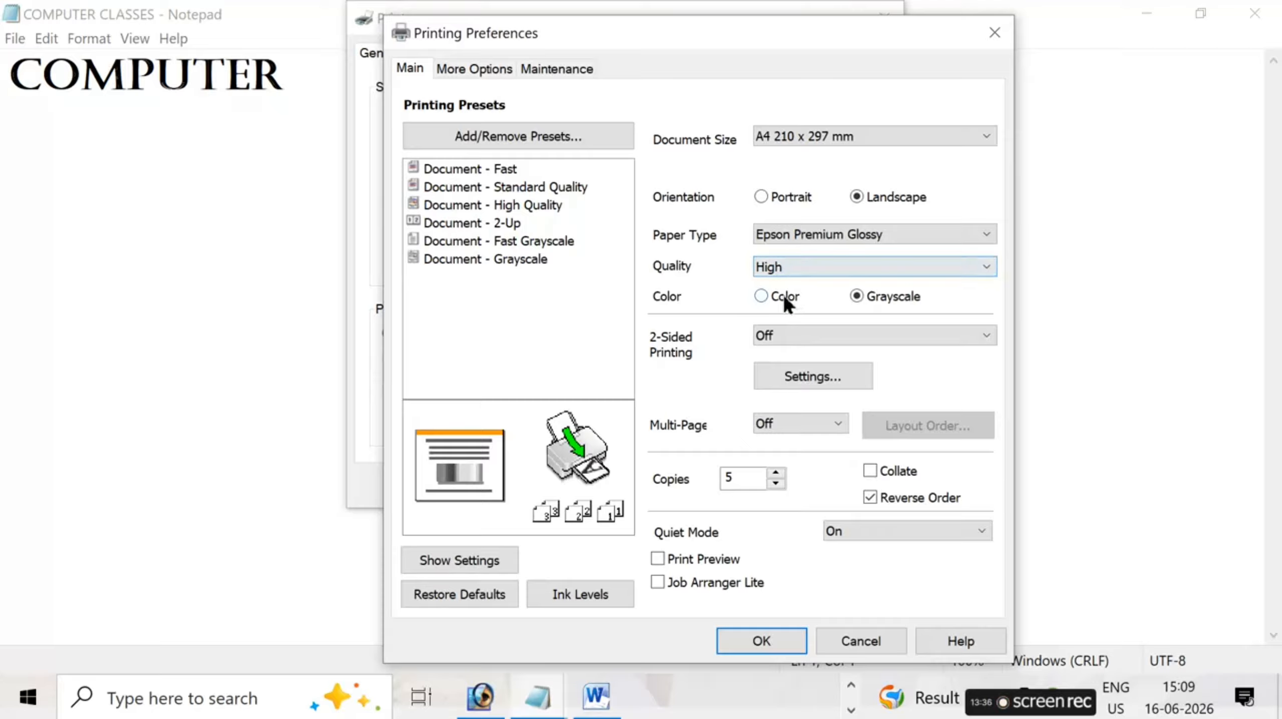
{"action": "left_click", "coordinate": [763, 294]}
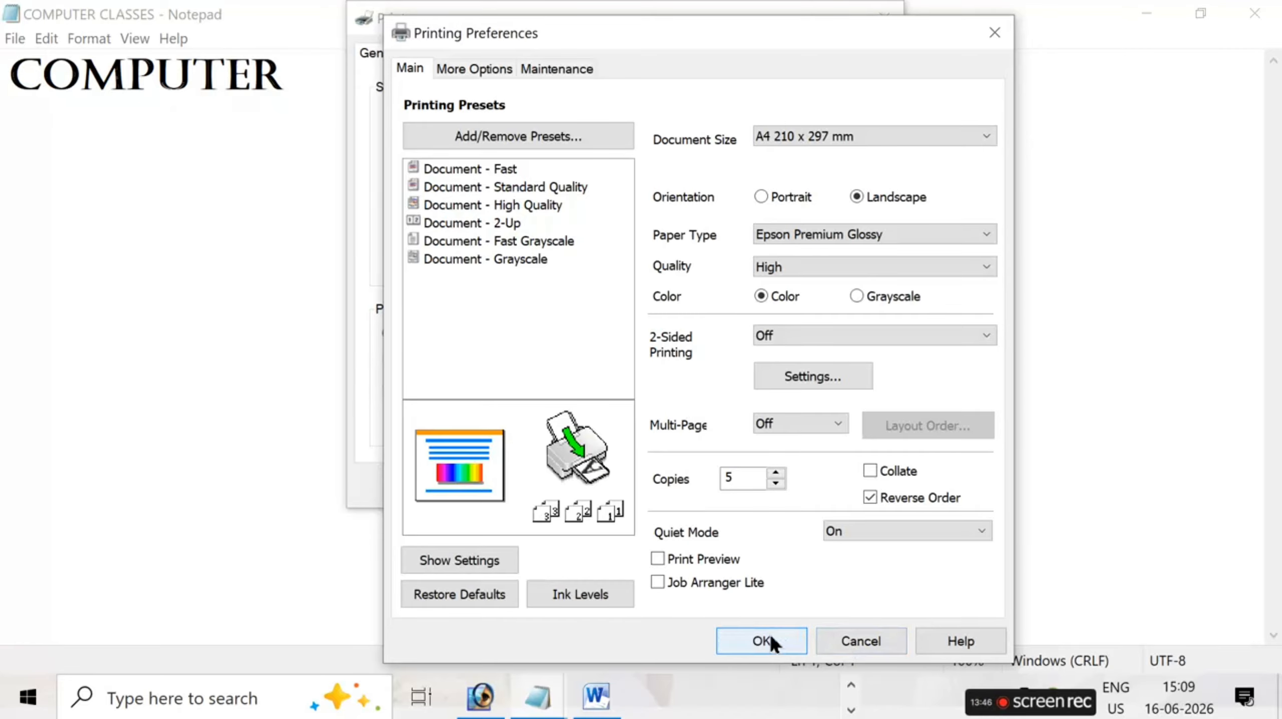
{"action": "left_click", "coordinate": [850, 643]}
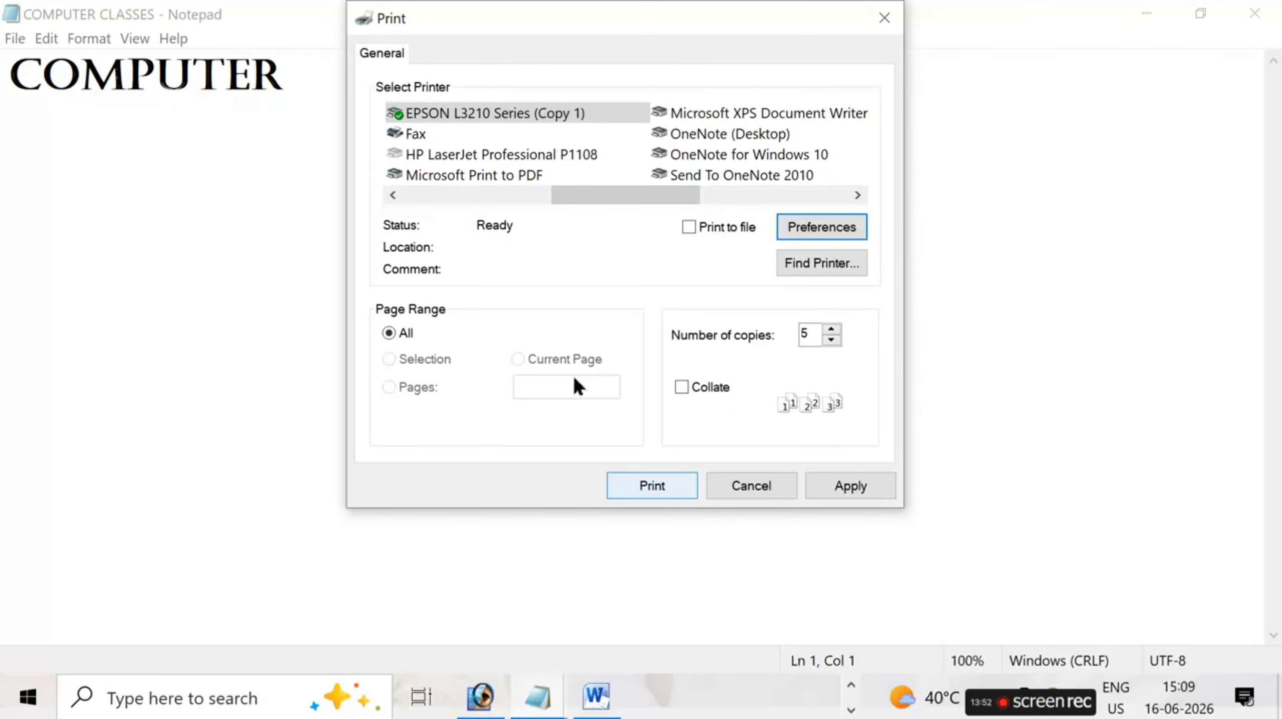
{"action": "left_click", "coordinate": [874, 19]}
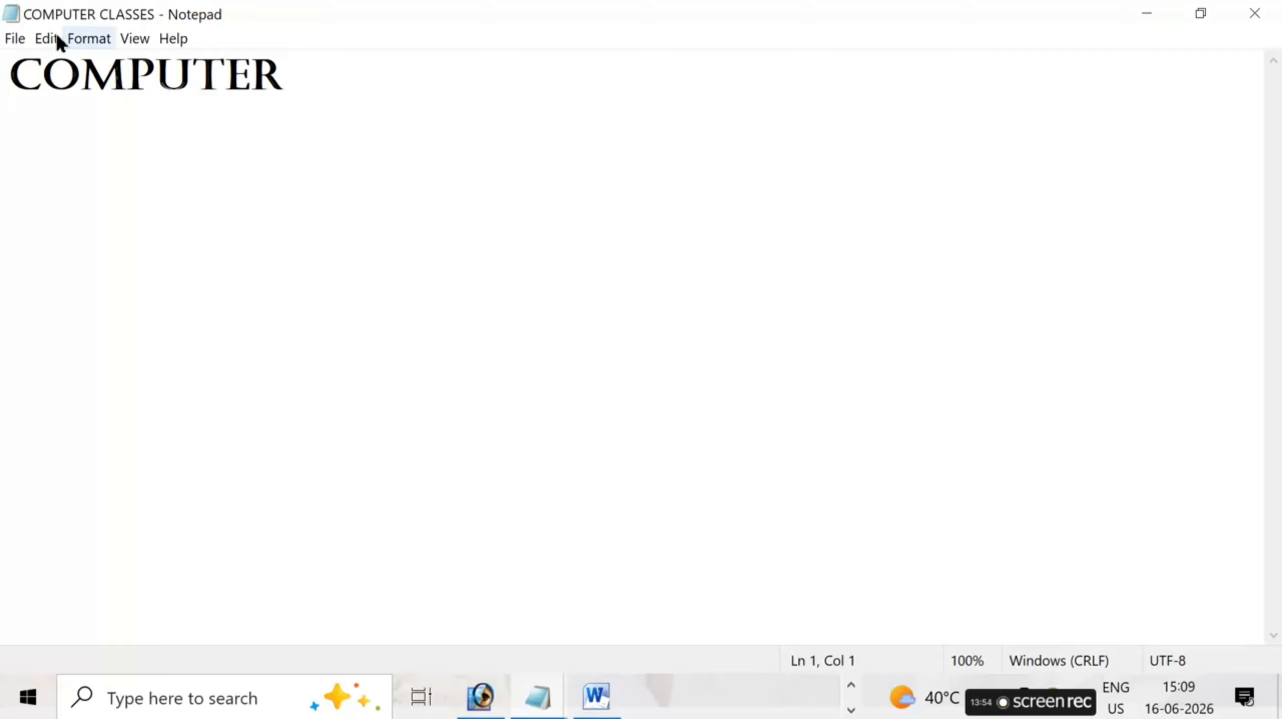
- Insert three line breaks after the word COMPUTER in the document
{"action": "left_click", "coordinate": [19, 38]}
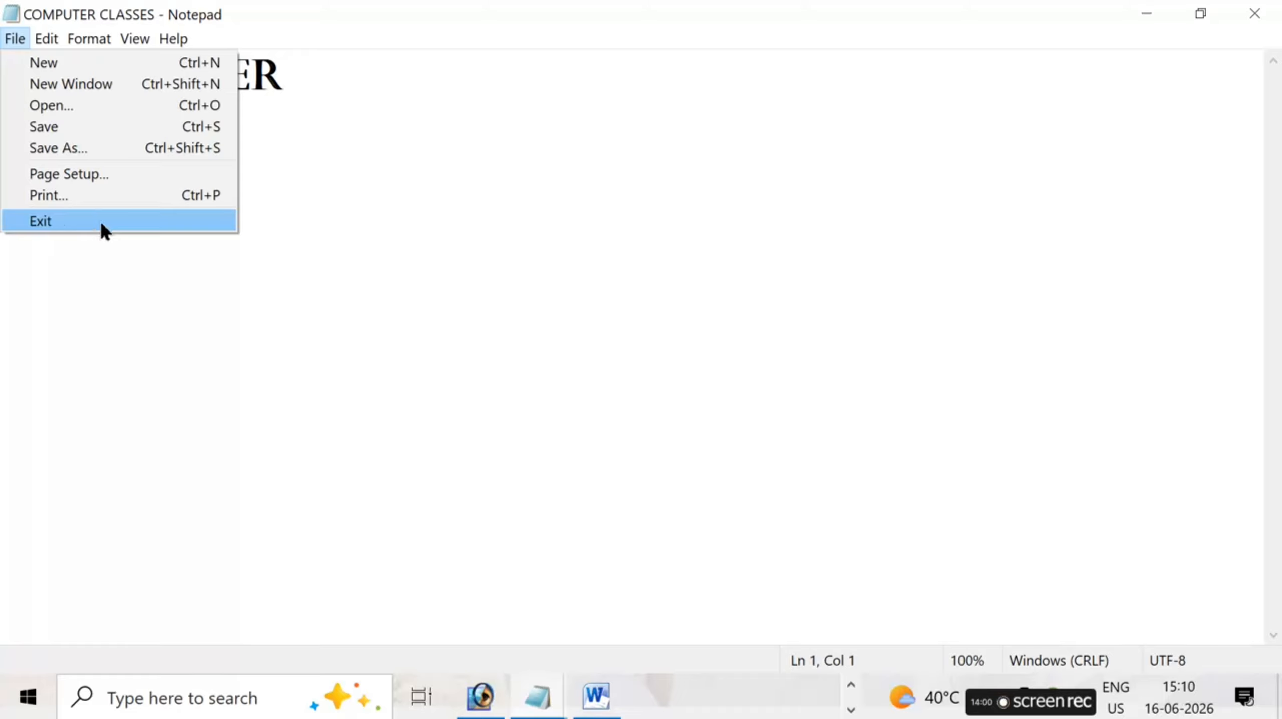
{"action": "left_click", "coordinate": [360, 97]}
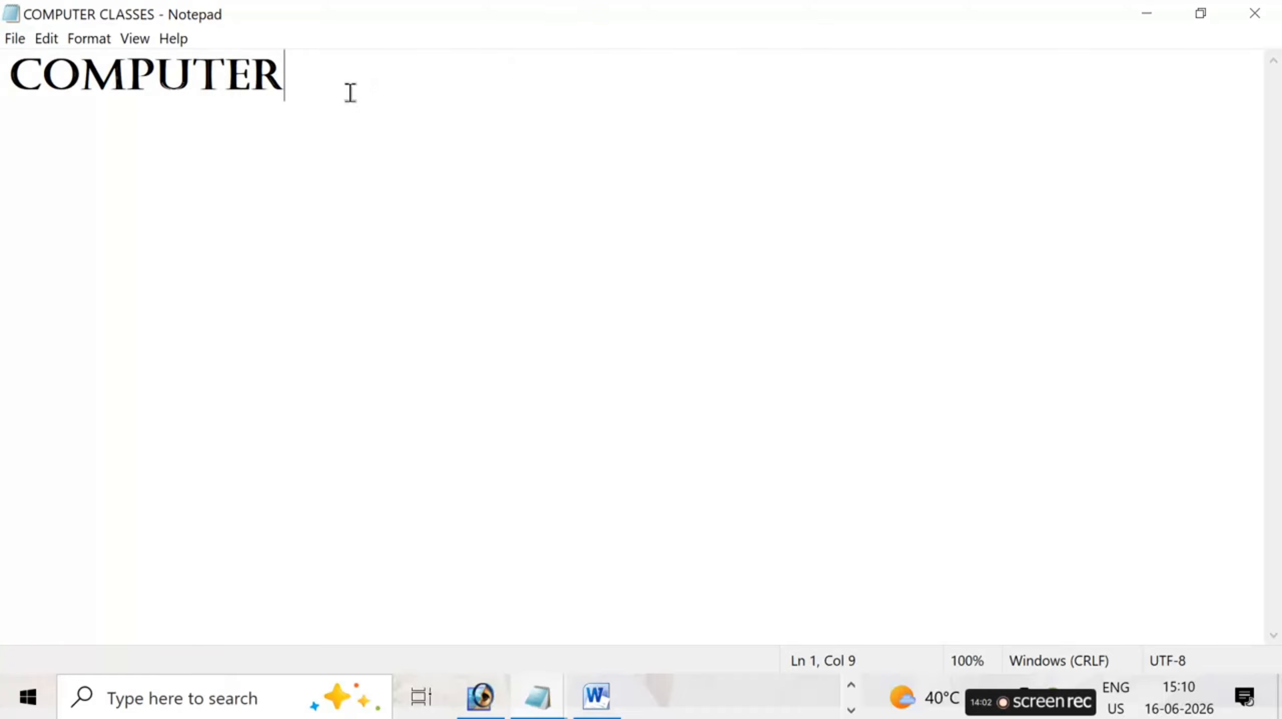
{"action": "key", "text": "Return"}
{"action": "key", "text": "Return"}
{"action": "key", "text": "Return"}
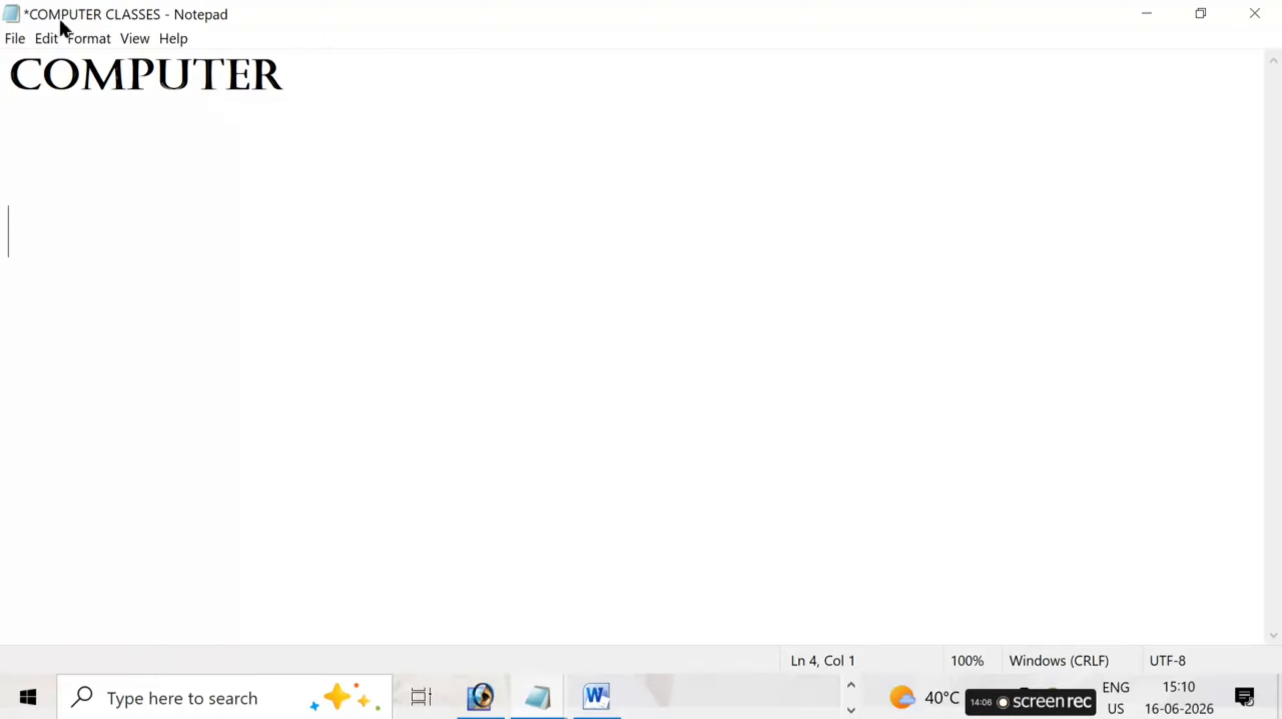
{"action": "left_click", "coordinate": [15, 39]}
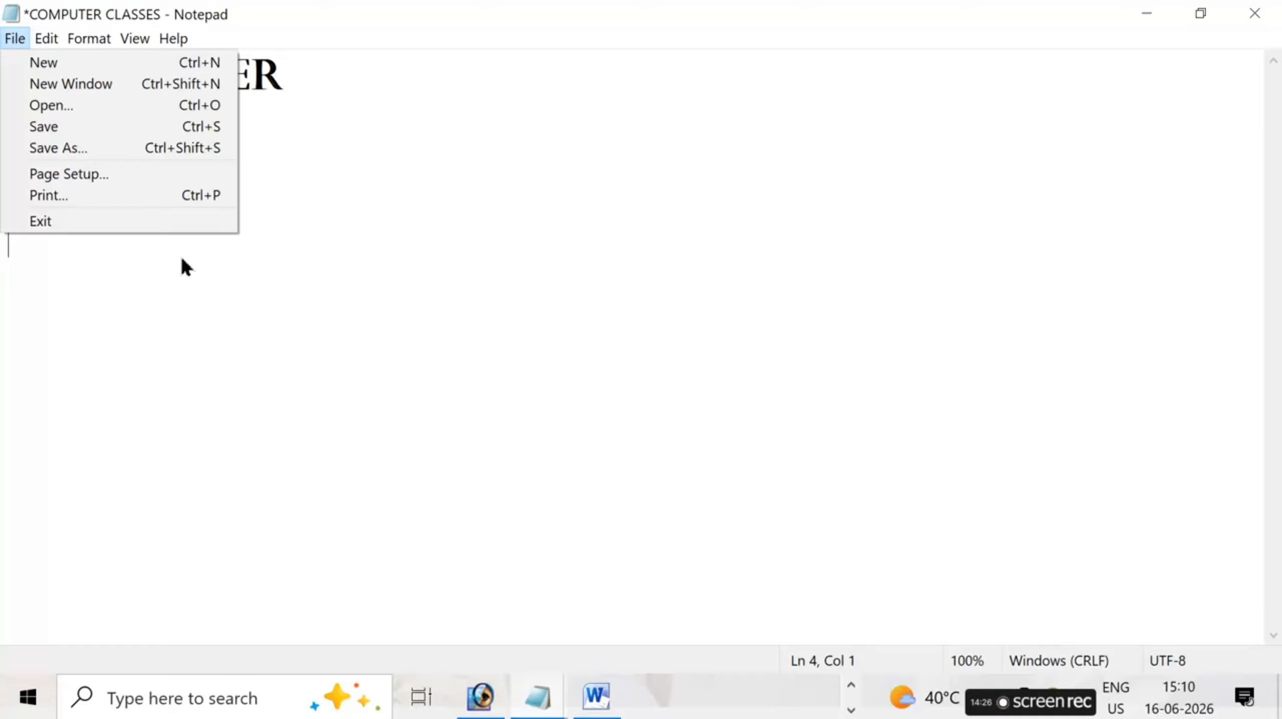
{"action": "left_click", "coordinate": [282, 258]}
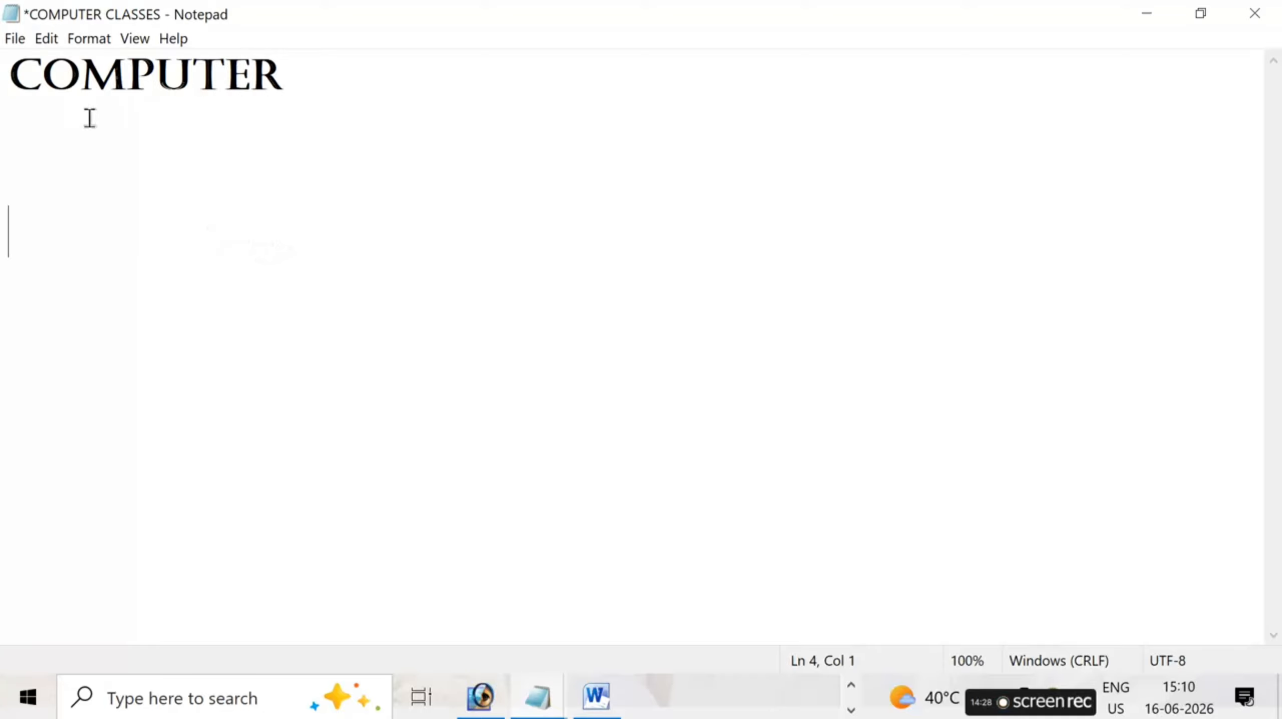
{"action": "left_click", "coordinate": [64, 47]}
{"action": "mouse_move", "coordinate": [48, 51]}
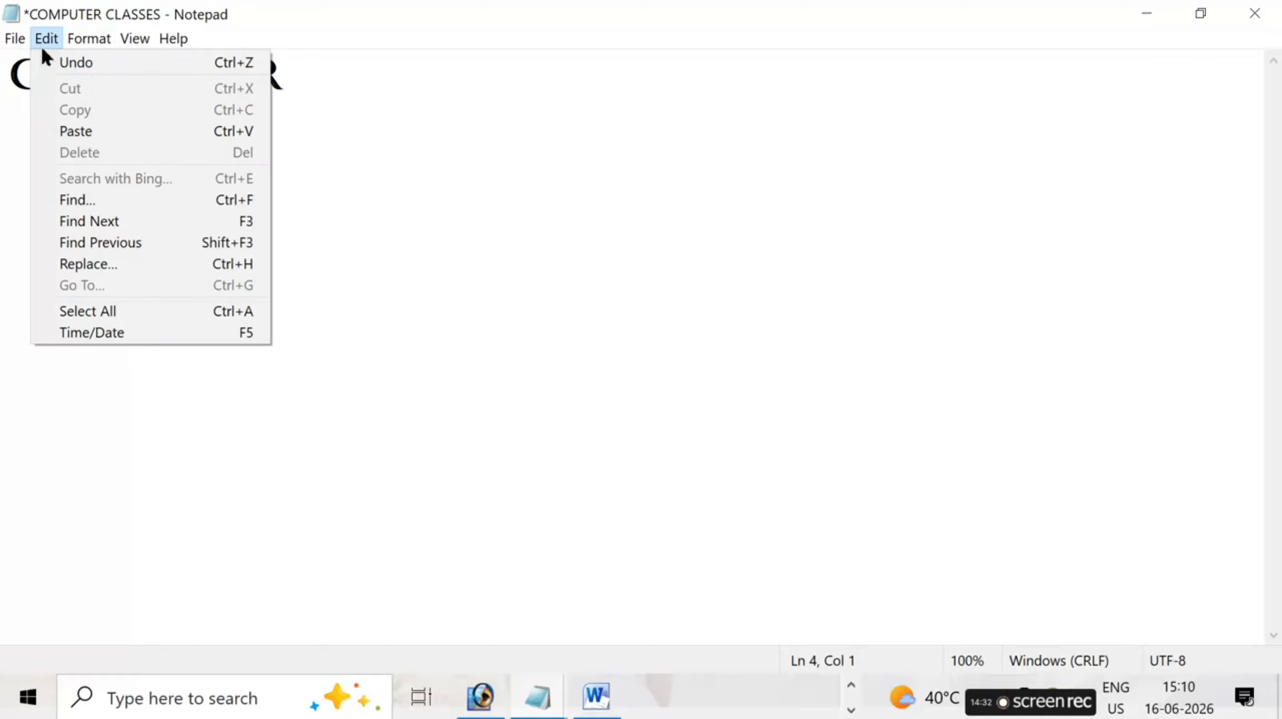
{"action": "mouse_move", "coordinate": [90, 48]}
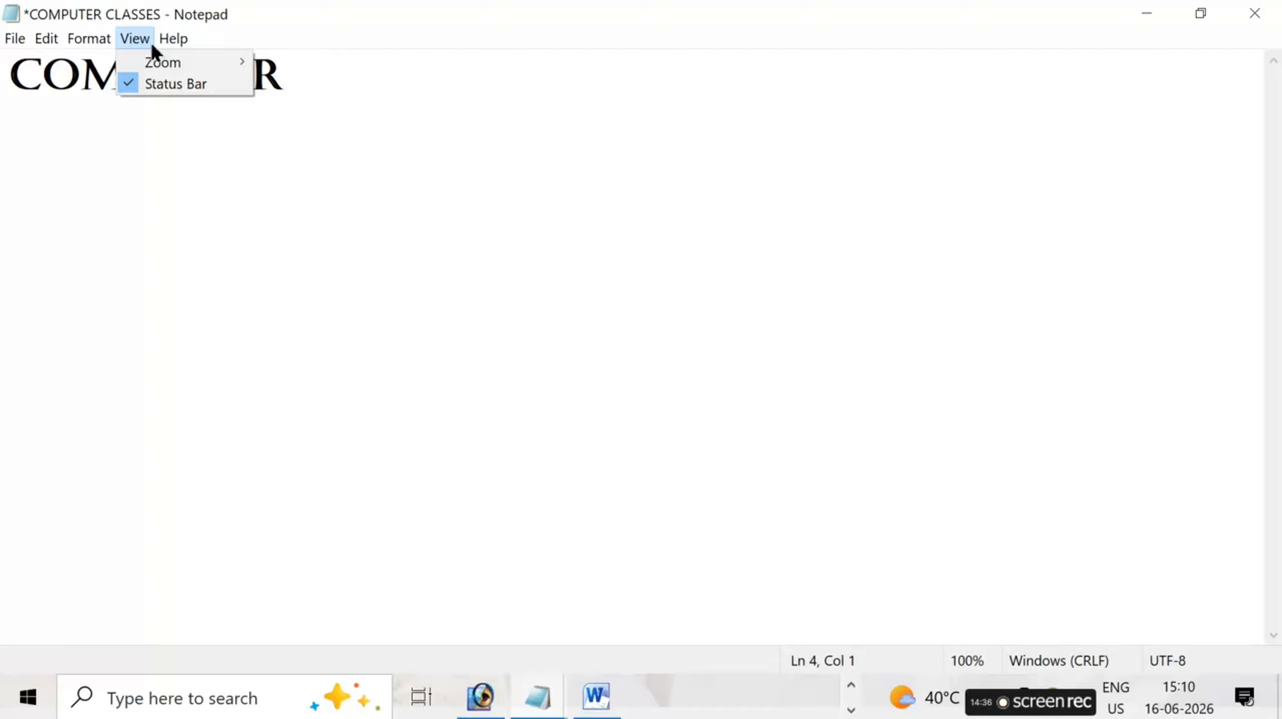
{"action": "mouse_move", "coordinate": [173, 40]}
{"action": "left_click", "coordinate": [188, 178]}
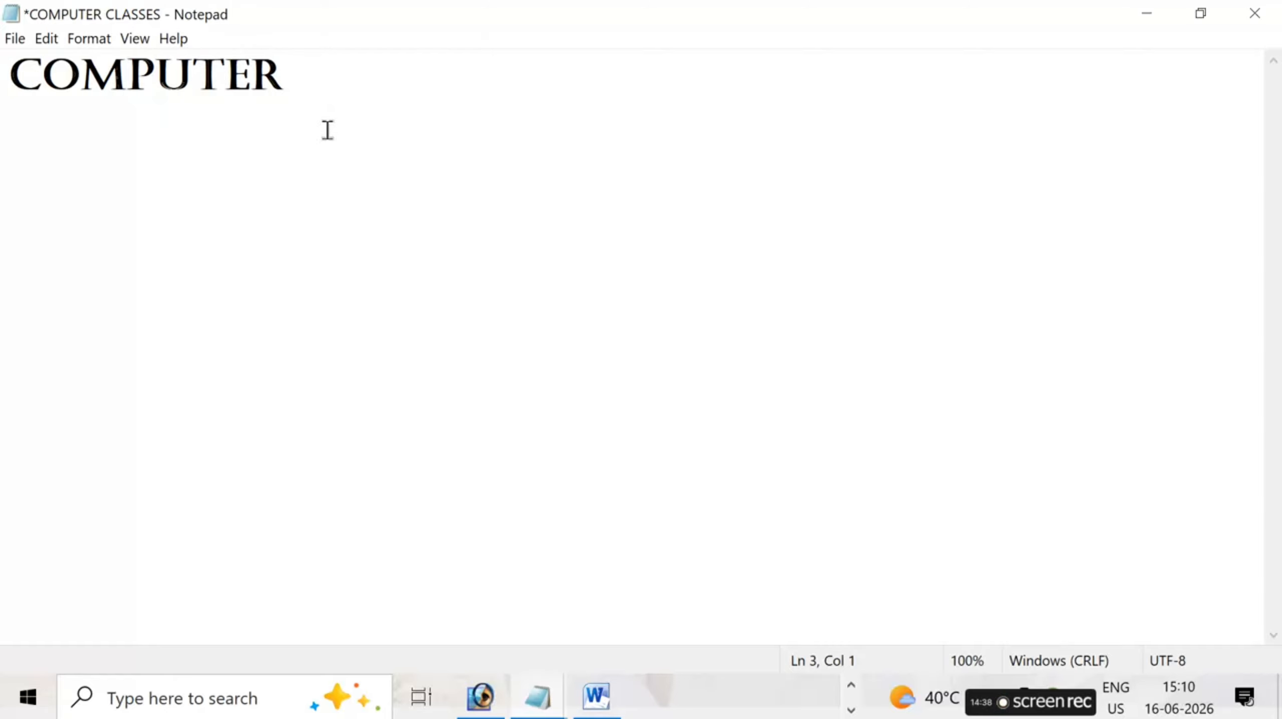